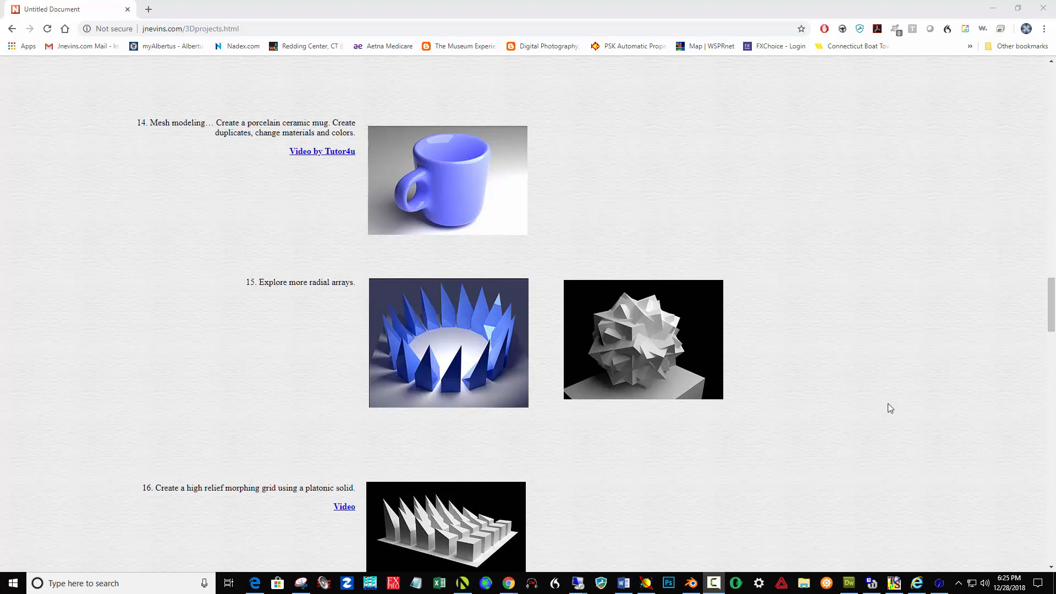
Step: Switch from the browser to Blender and scale the default cube uniformly by 2
click(989, 8)
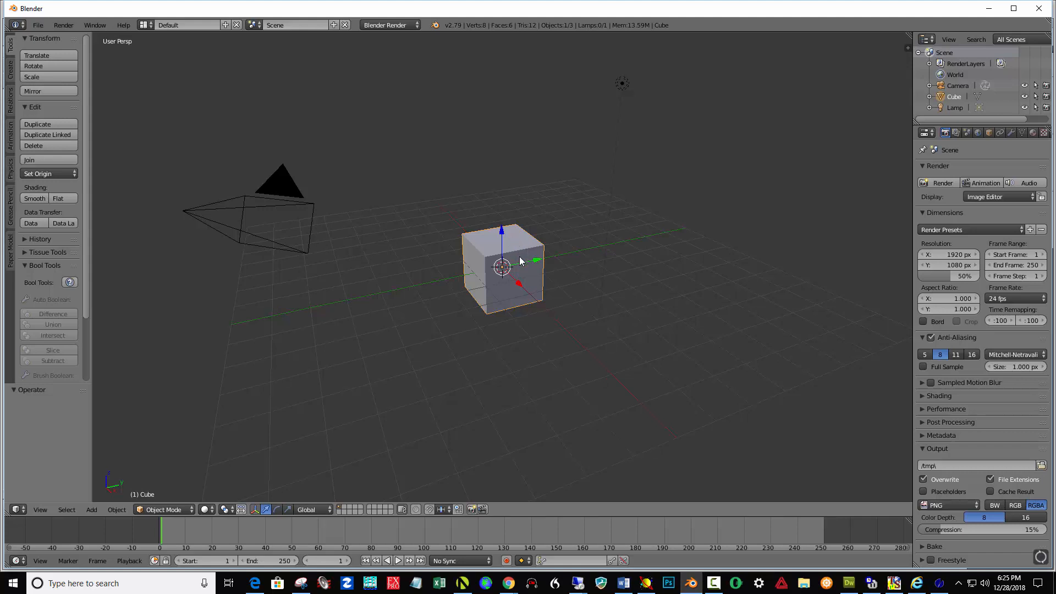
text(s)
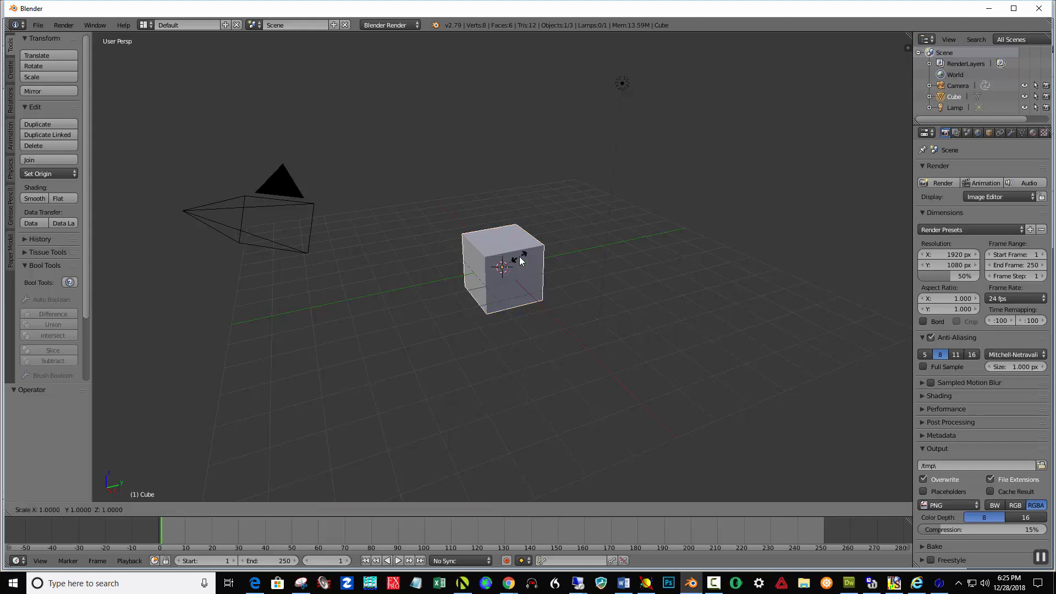
text(2)
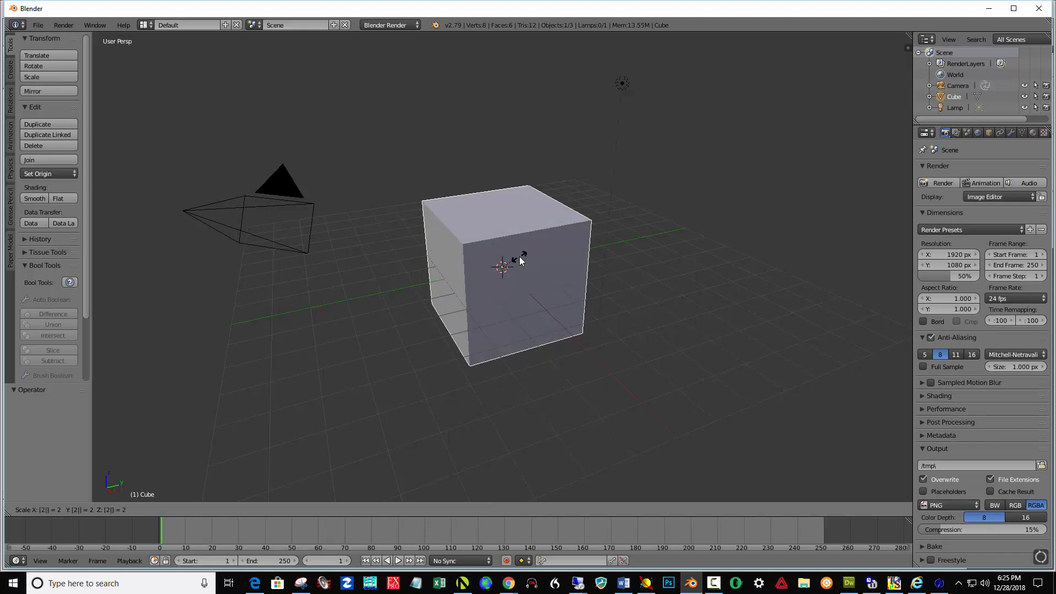
key(Return)
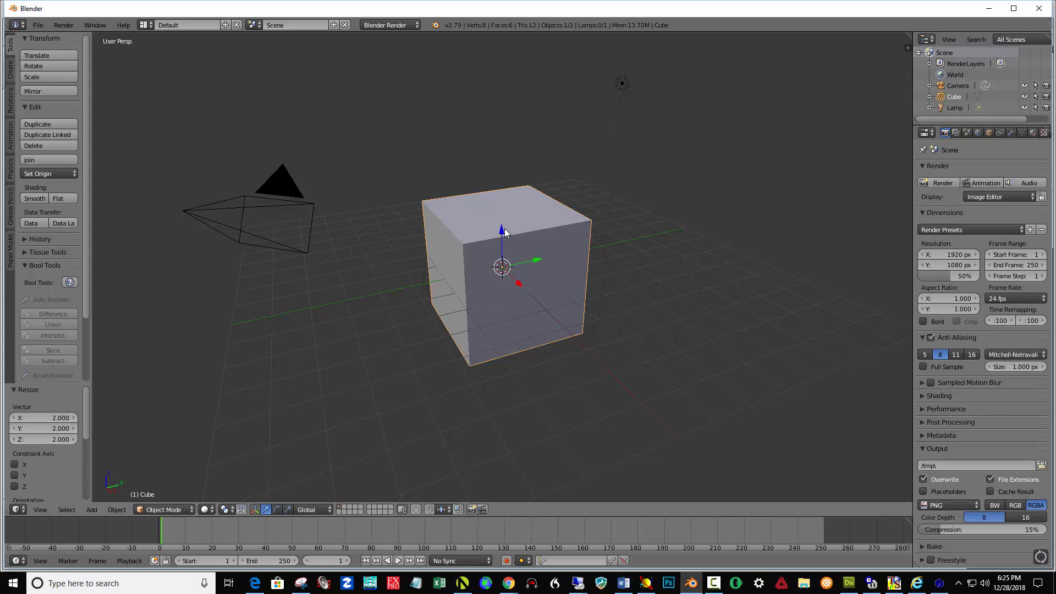
Step: Flatten the cube into a slab by scaling it along Z by about 0.2
key(s)
key(z)
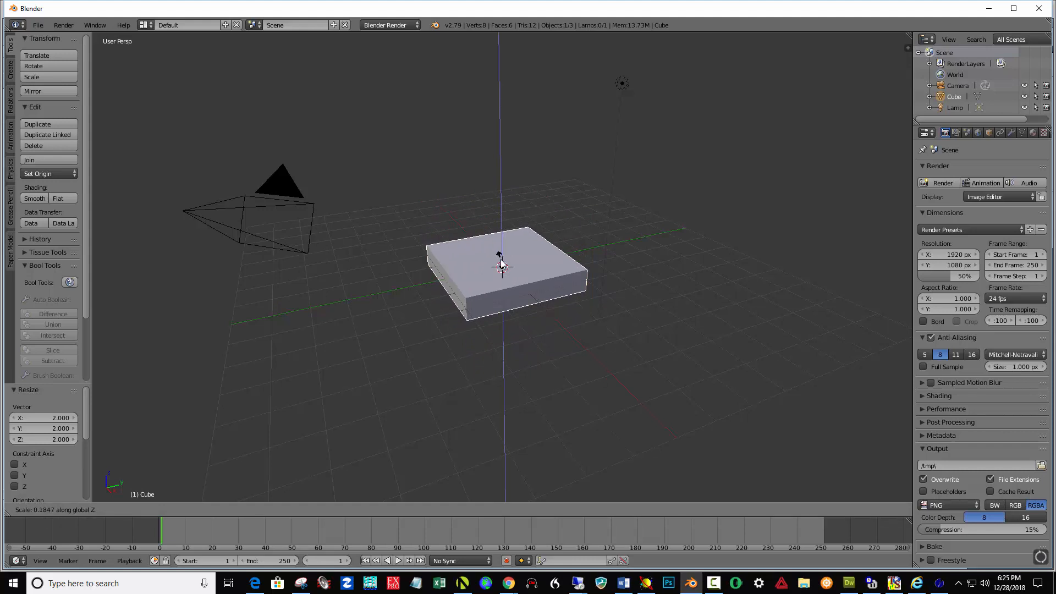
click(504, 266)
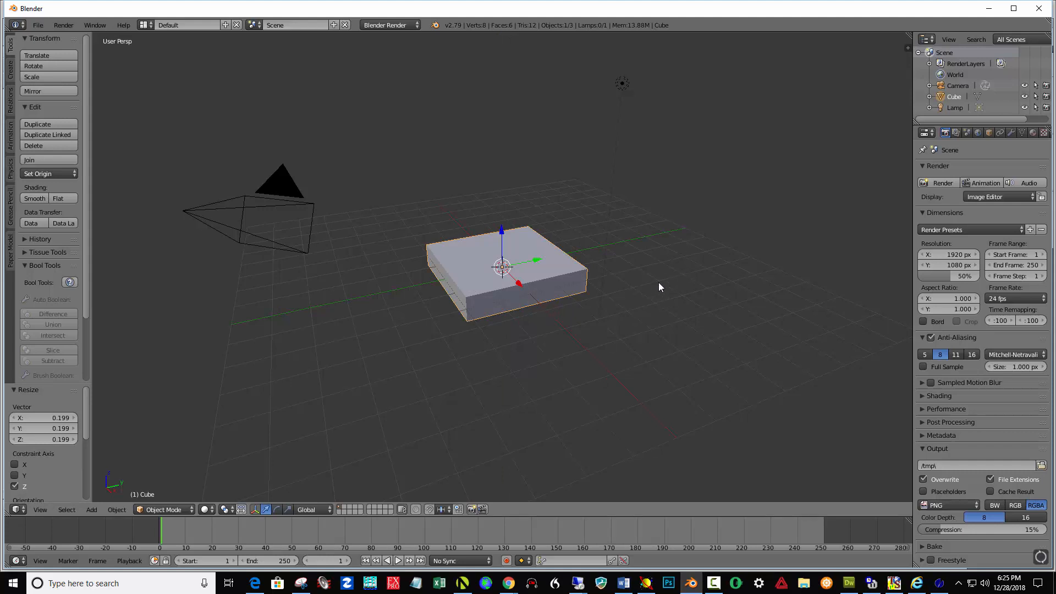
Step: In front orthographic view, add a plane at the 3D cursor placed on the slab's underside and scale the plane by 10
key(KP_1)
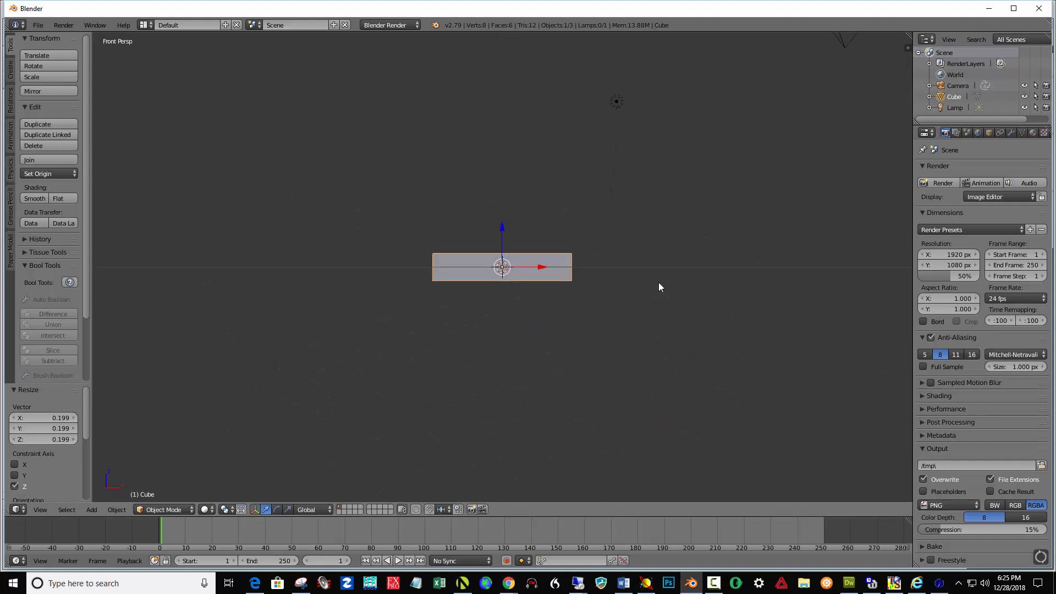
key(KP_5)
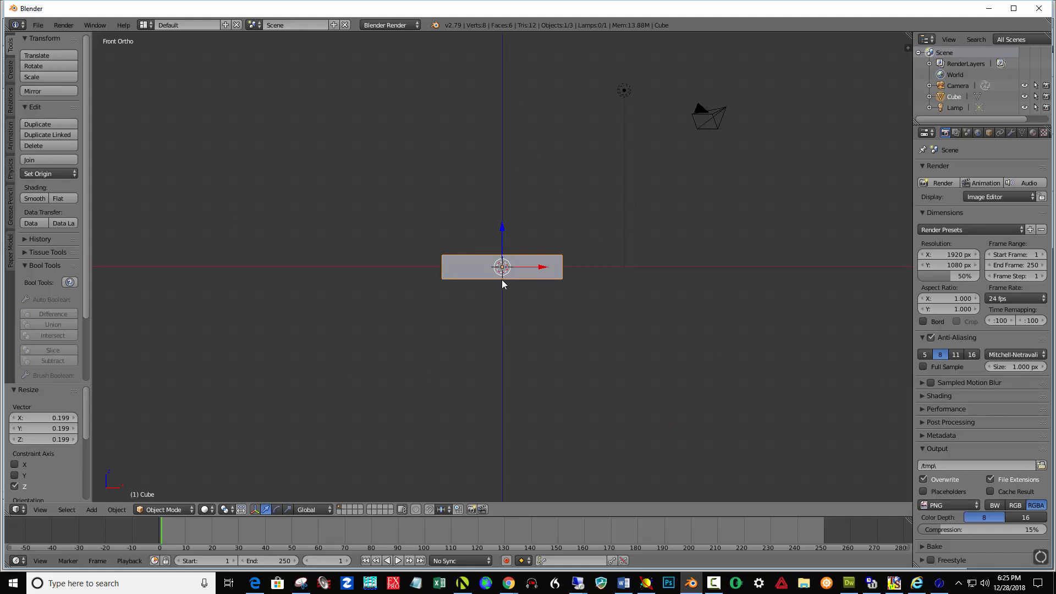
click(501, 280)
key(shift+a)
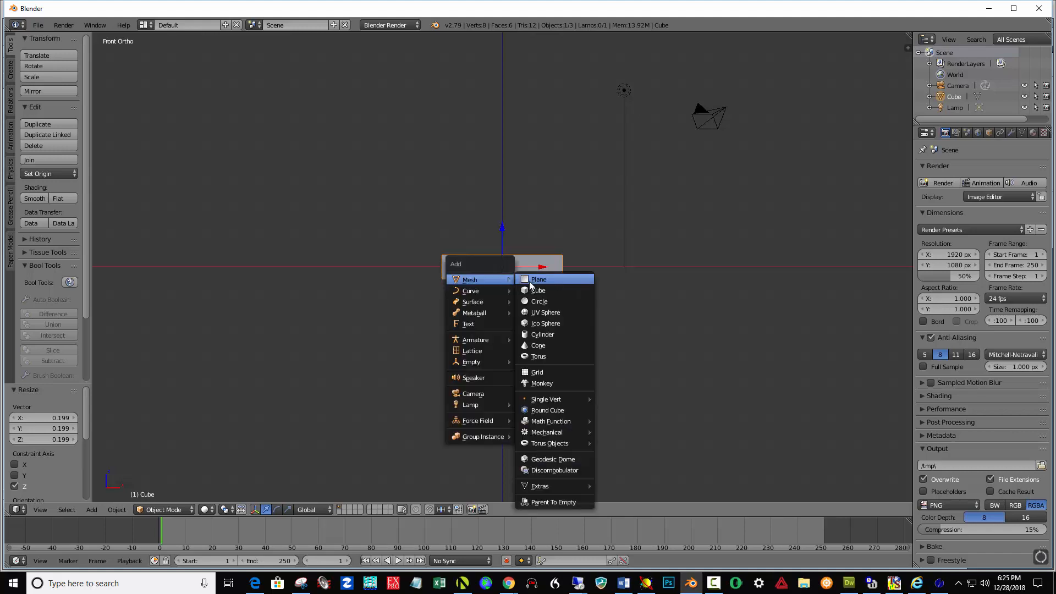
click(529, 281)
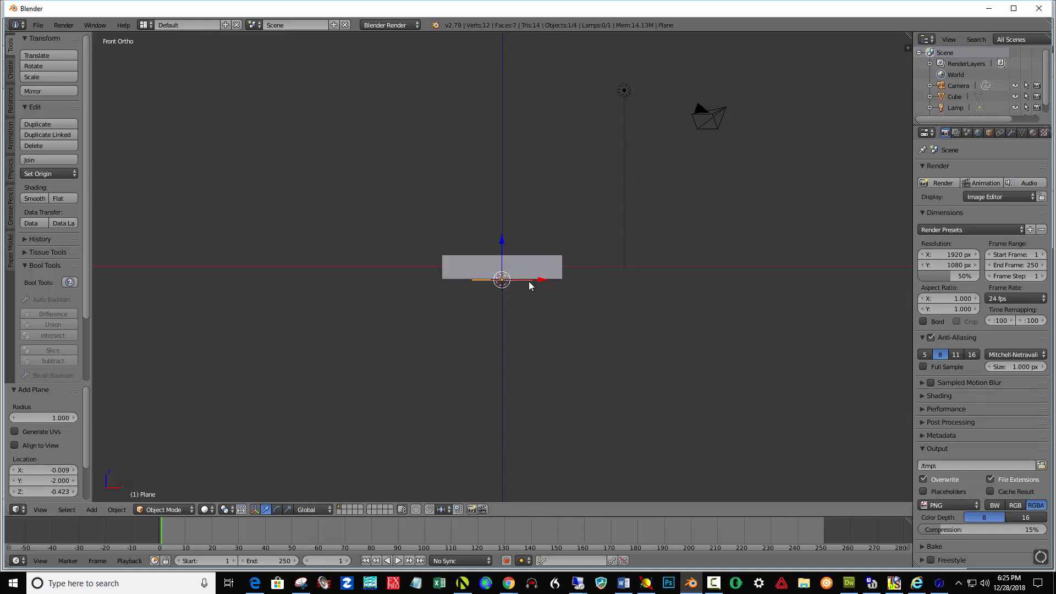
key(s)
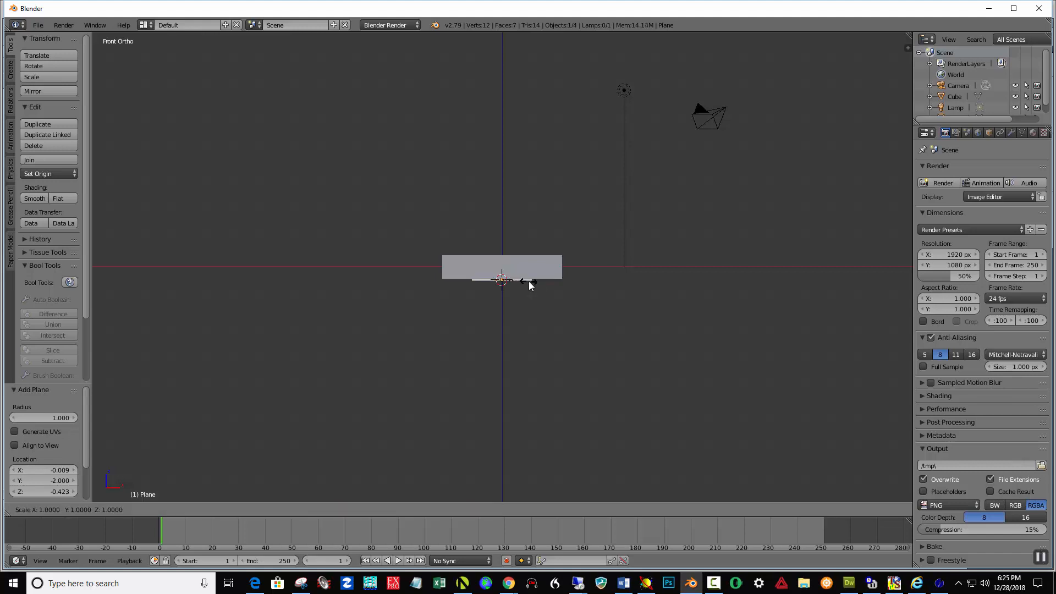
text(10)
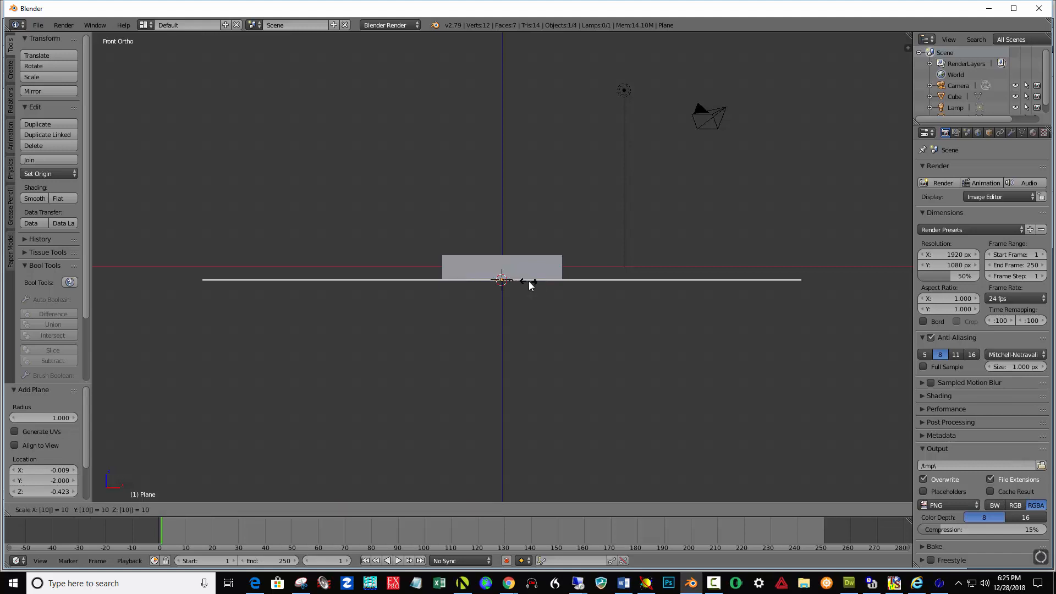
key(Return)
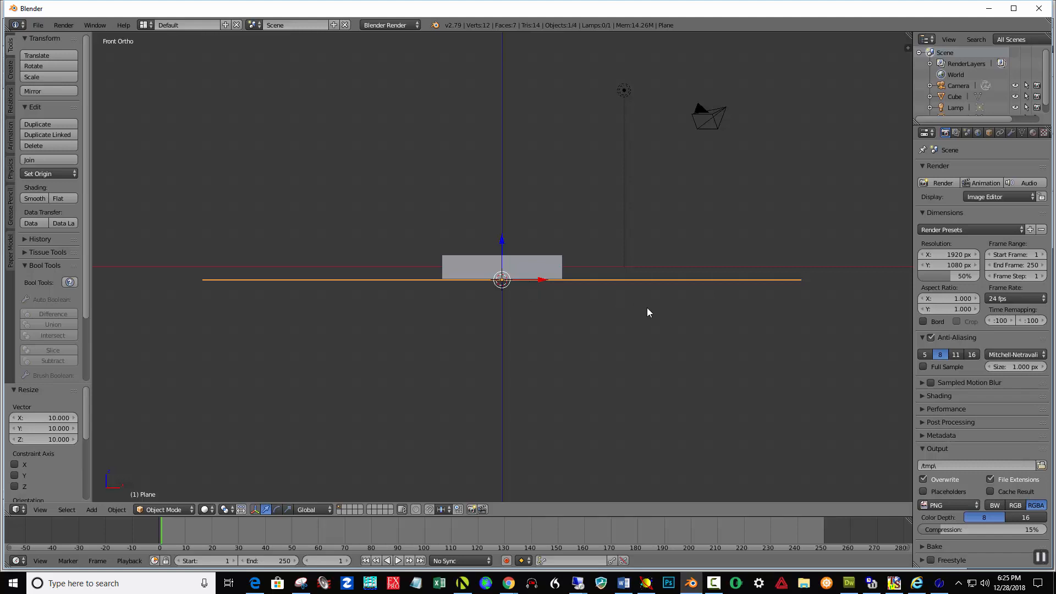
Step: Extrude the plane's two adjacent back edges about 16.5 units upward along Z to form two walls
middle_drag(647, 309, 592, 347)
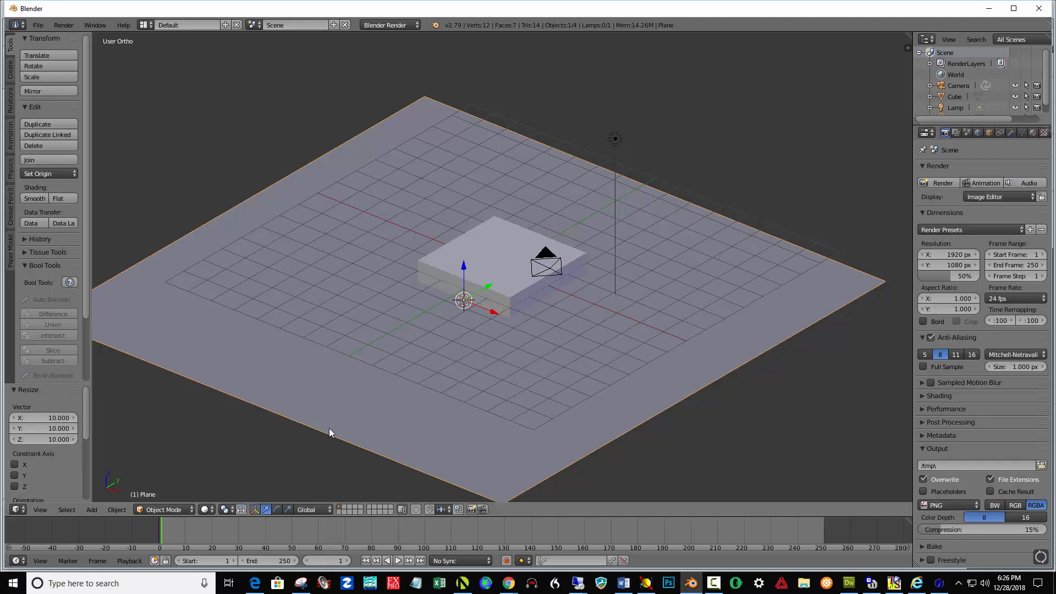
key(Tab)
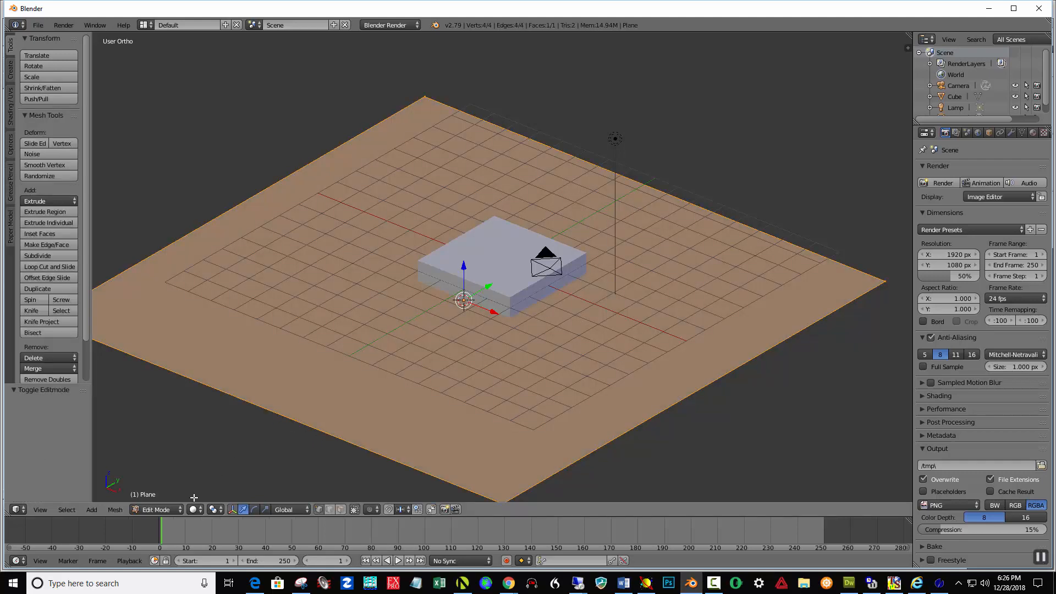
key(a)
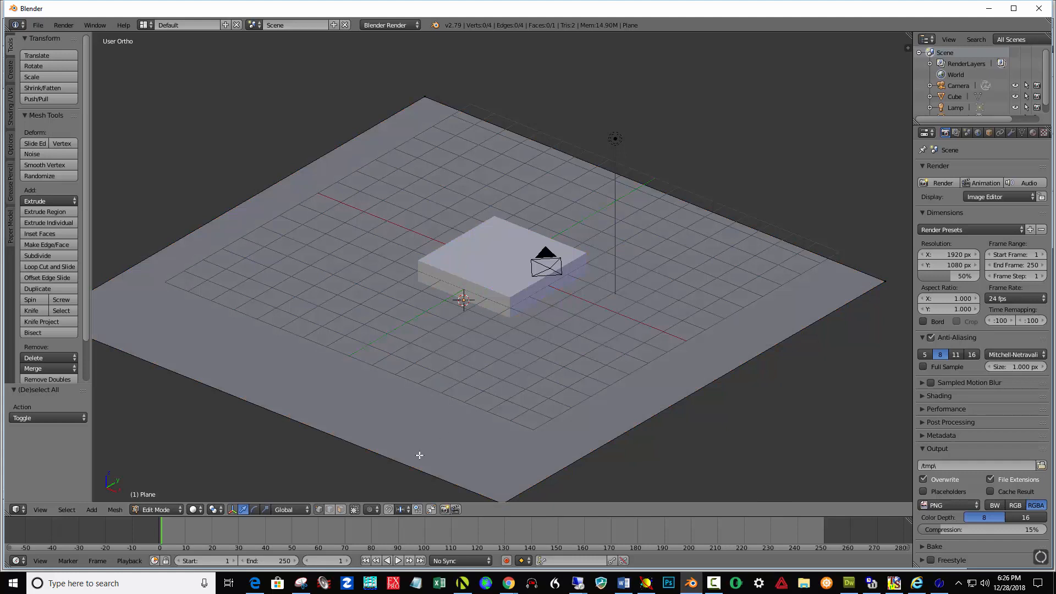
click(331, 509)
right_click(616, 174)
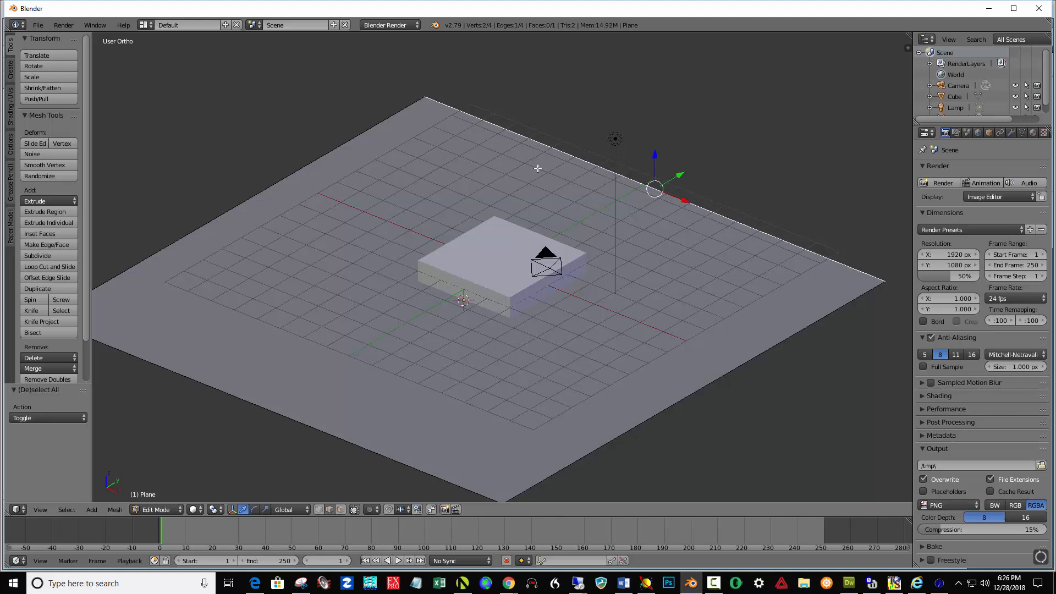
shift+right_click(338, 146)
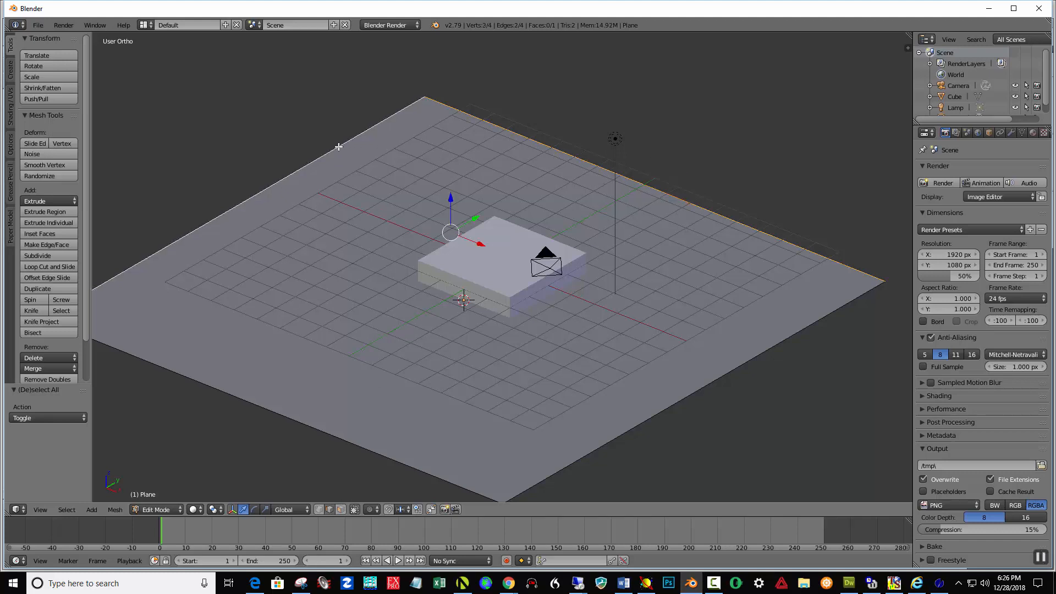
scroll(389, 171, down, 3)
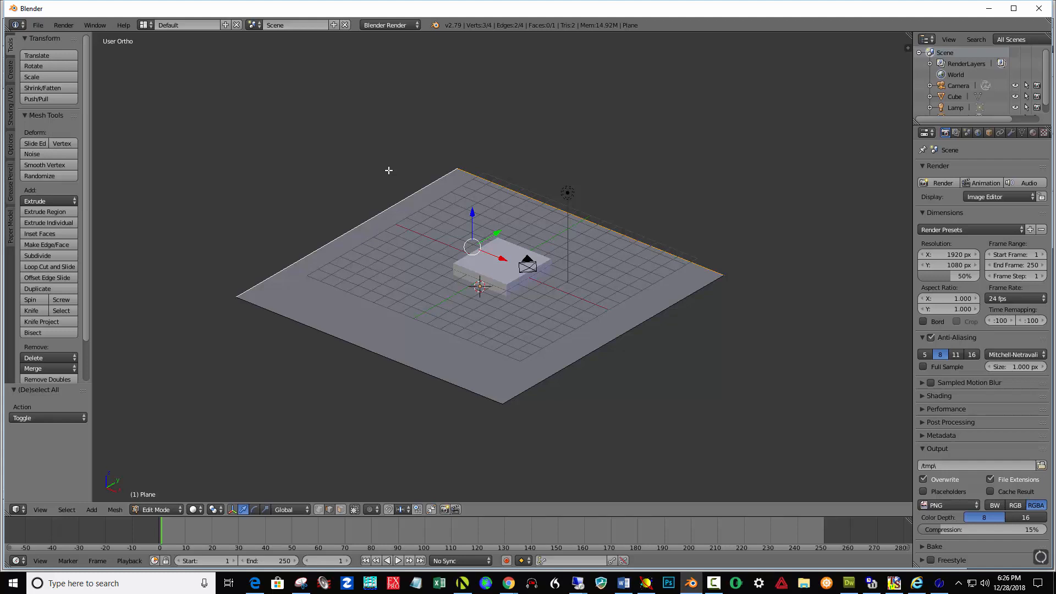
key(e)
key(z)
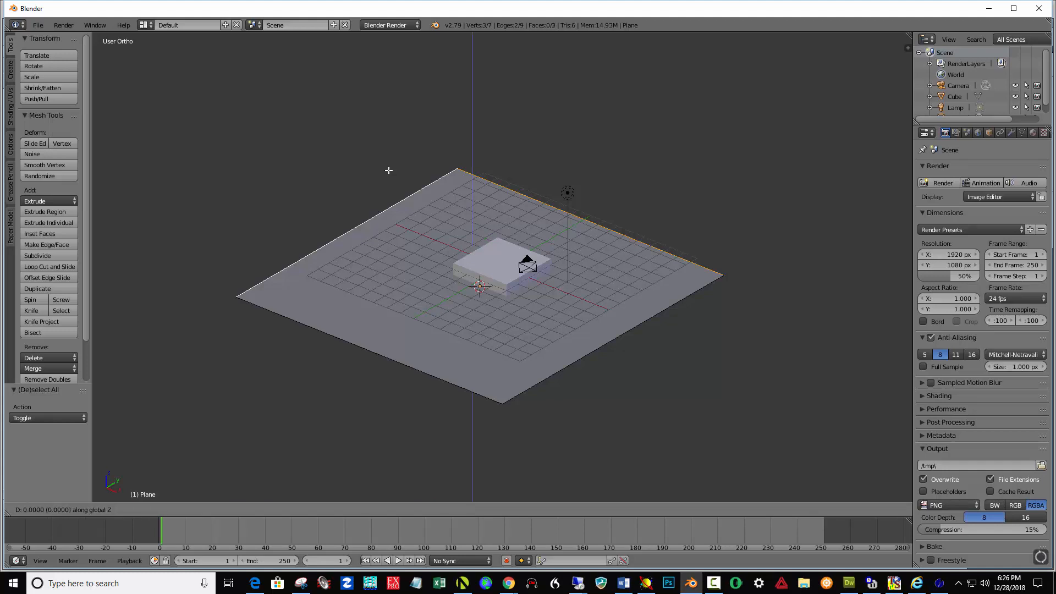
click(406, 387)
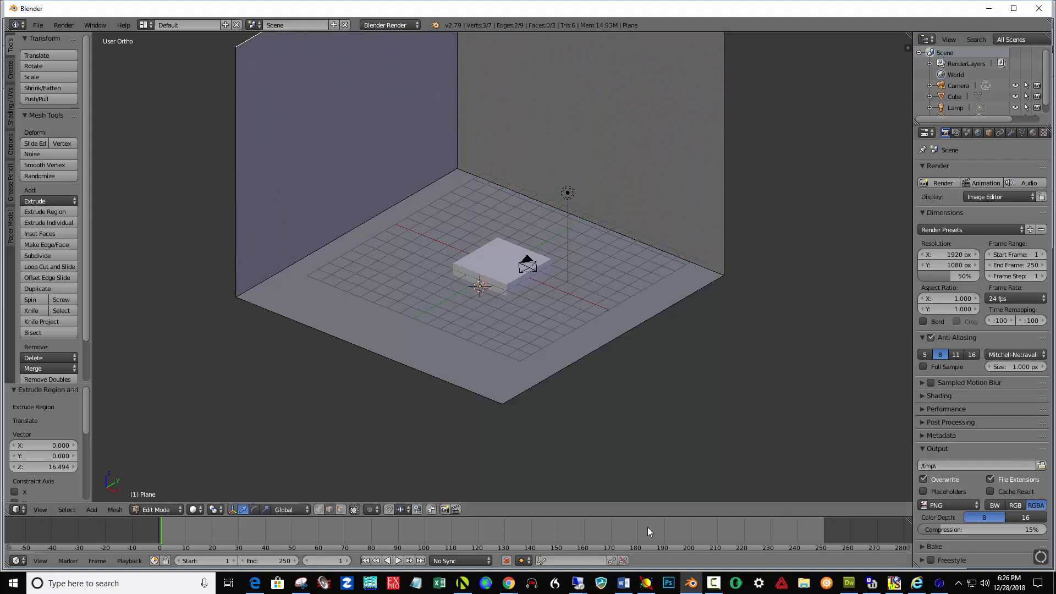
Step: In Object Mode, move the slab toward negative Y and raise it about 0.79 along Z to rest on the floor
middle_drag(620, 408, 543, 417)
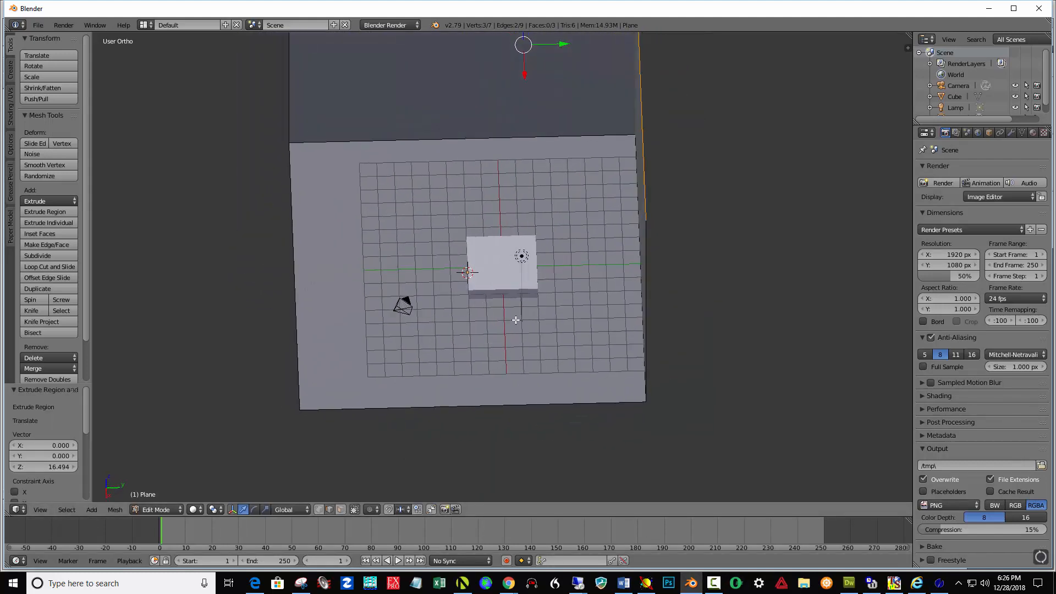
click(174, 510)
click(166, 498)
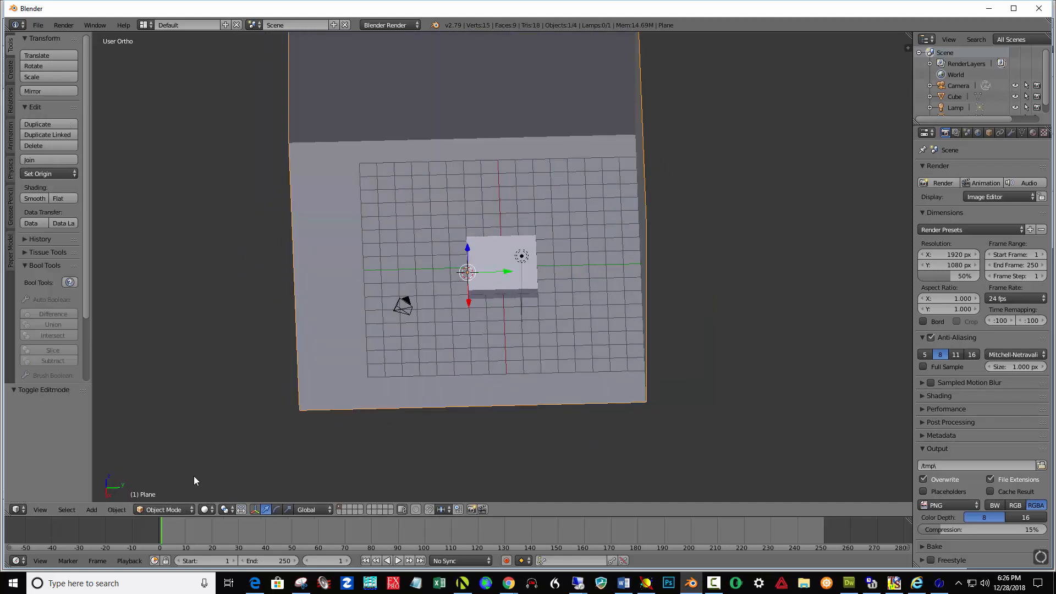
right_click(491, 268)
drag(537, 265, 450, 252)
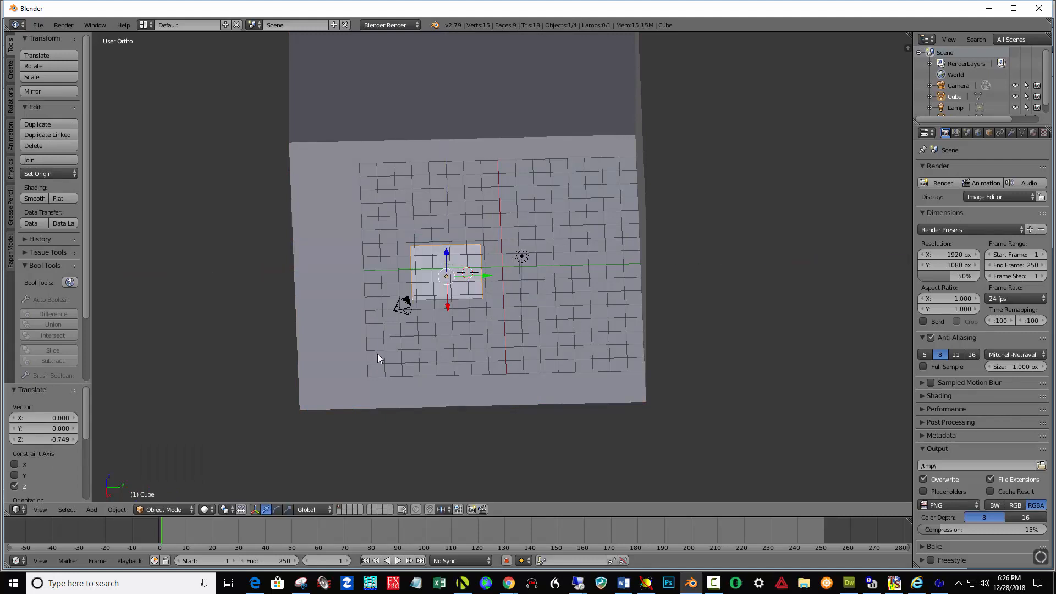
key(KP_1)
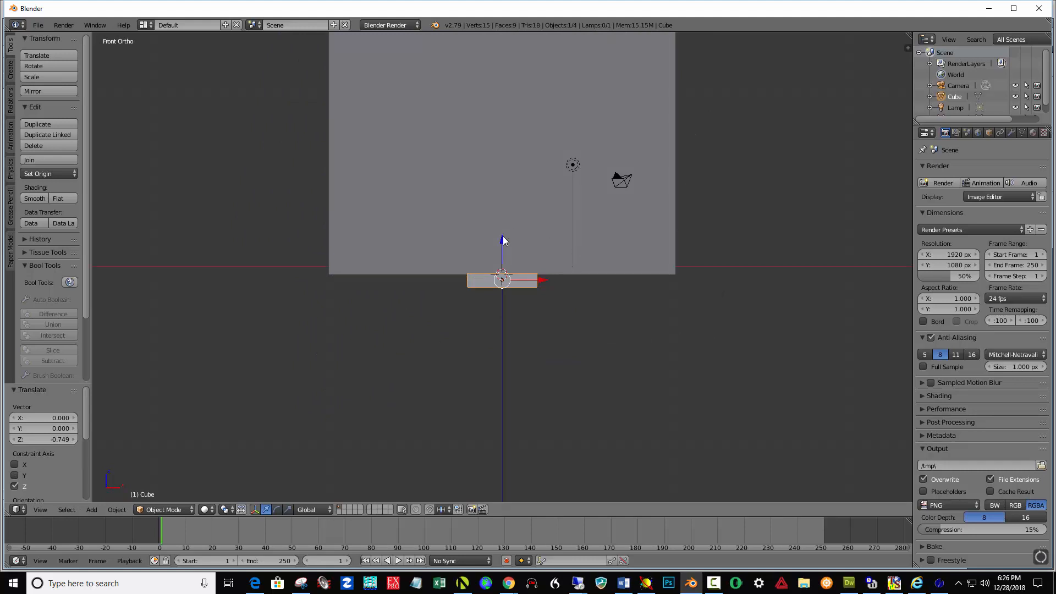
drag(502, 236, 504, 225)
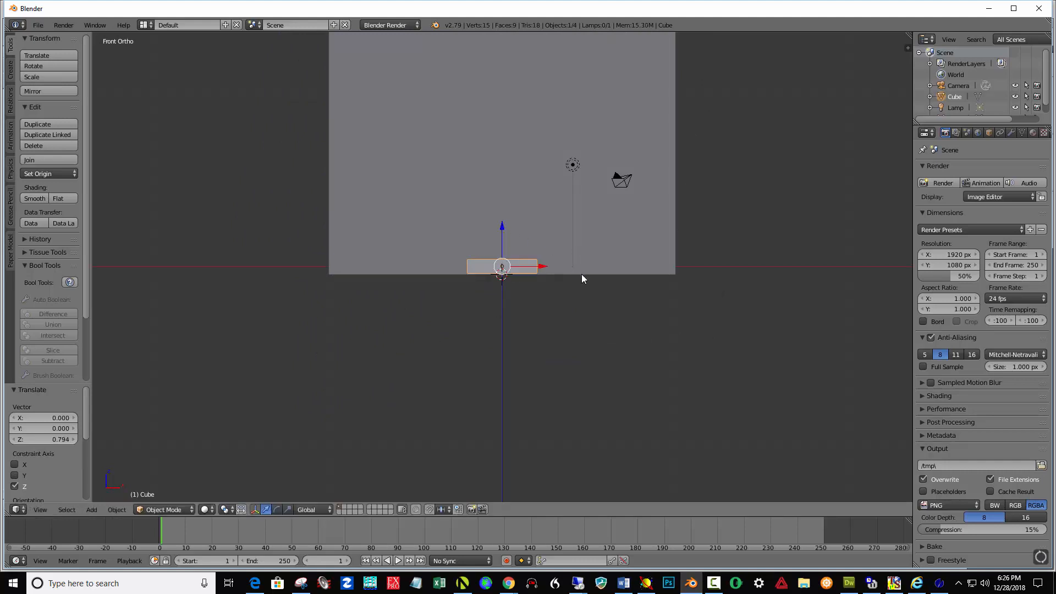
Step: Shift the slab partway back across the floor in the positive Y direction
middle_drag(582, 274, 529, 314)
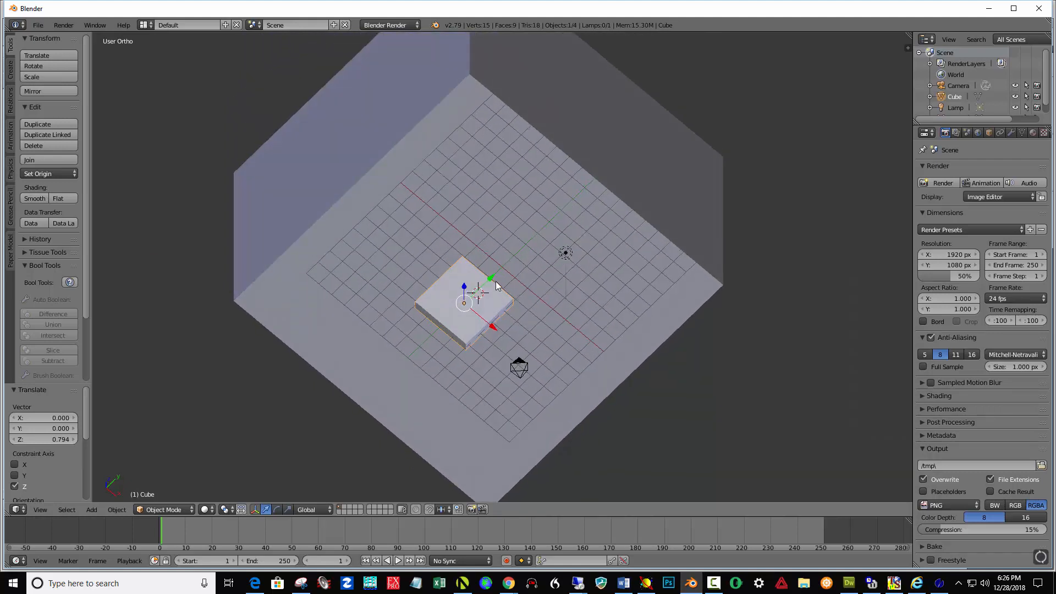
drag(490, 275, 523, 271)
middle_drag(556, 337, 481, 268)
click(484, 270)
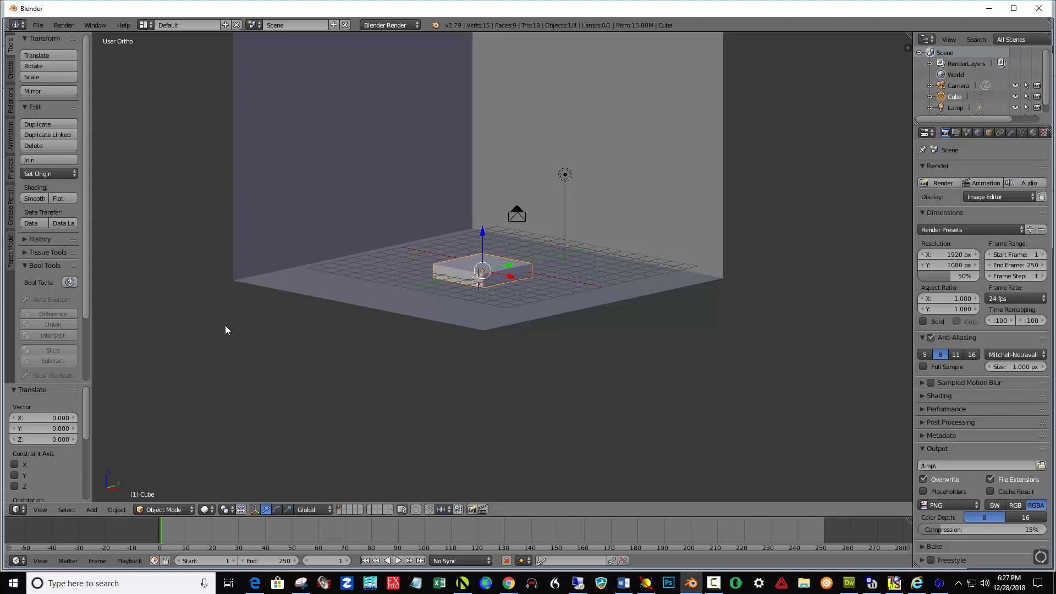
Step: Add a new cube and raise it about 1.92 along Z to sit on top of the slab
key(shift+a)
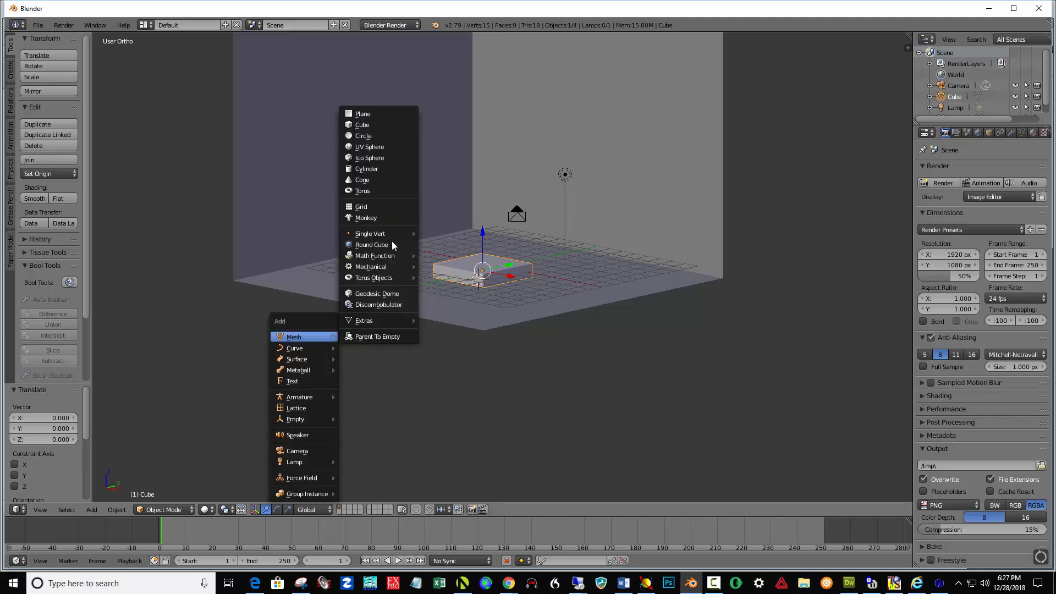
click(385, 127)
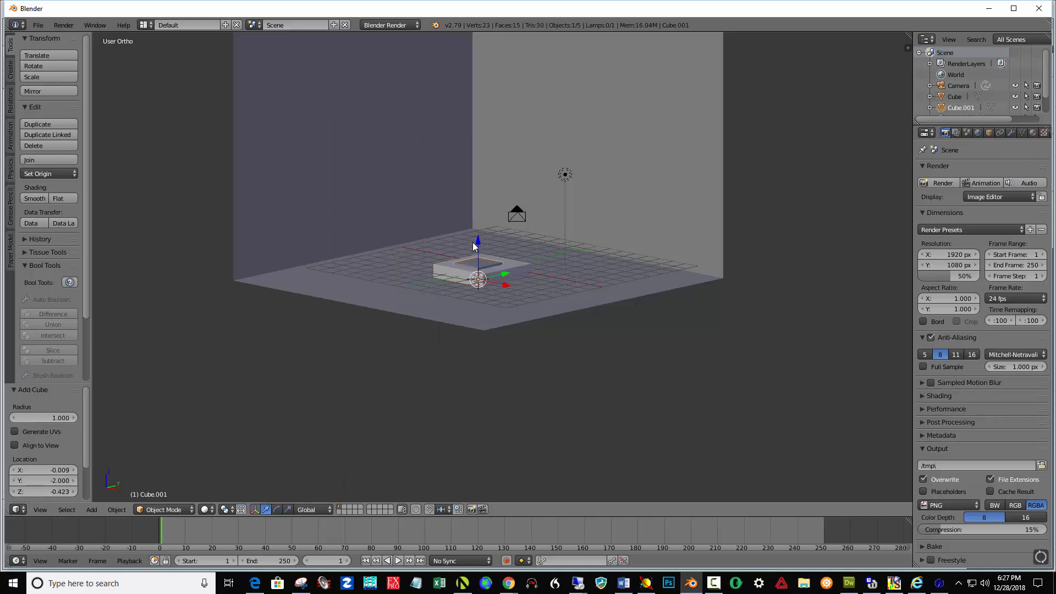
key(g)
key(z)
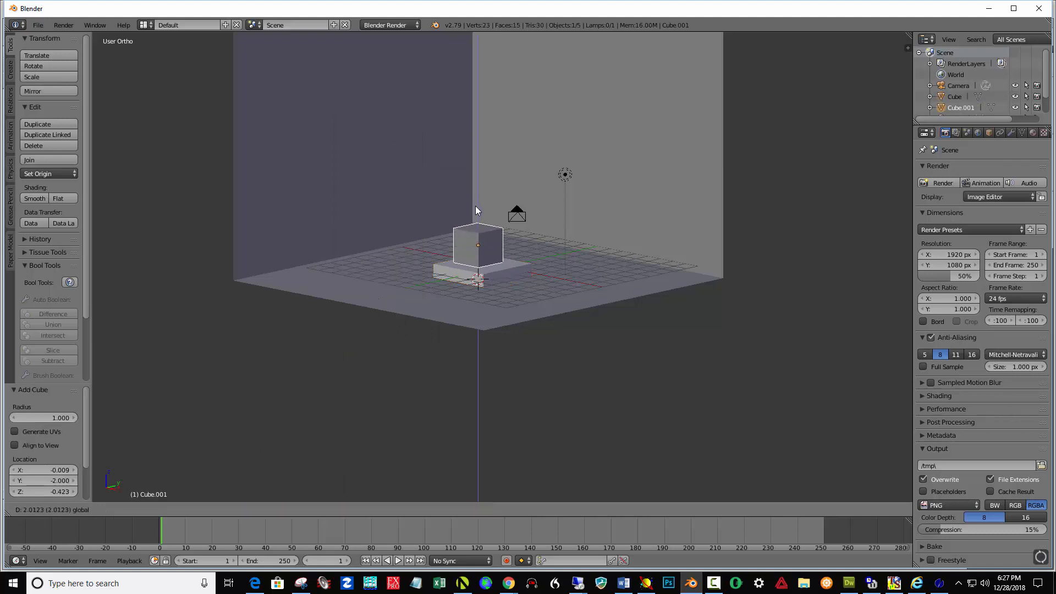
click(476, 207)
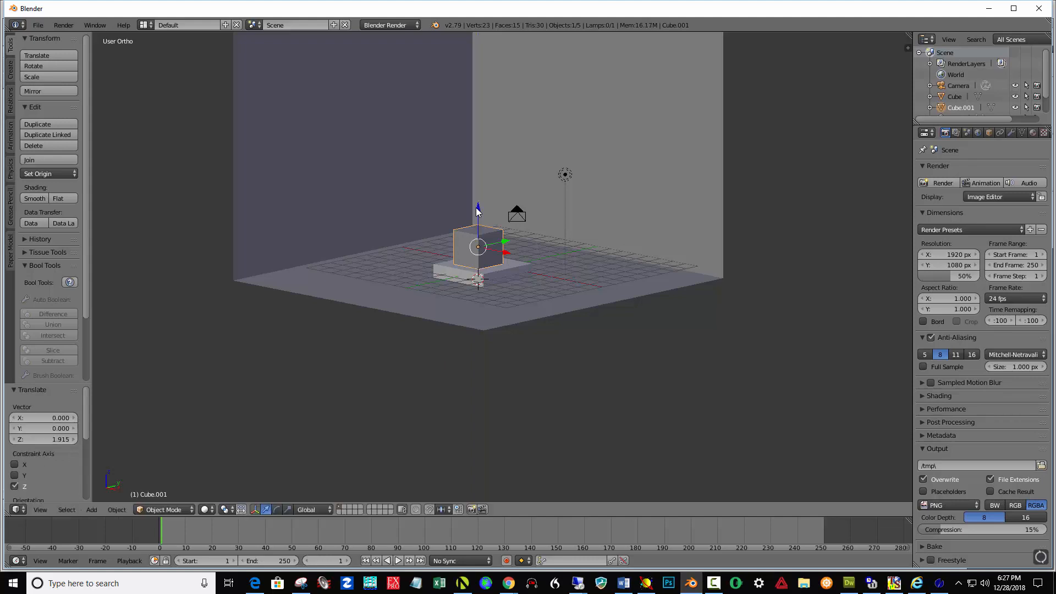
Step: Move the new cube about 0.285 along Y to centre it on the slab
middle_drag(592, 253, 532, 284)
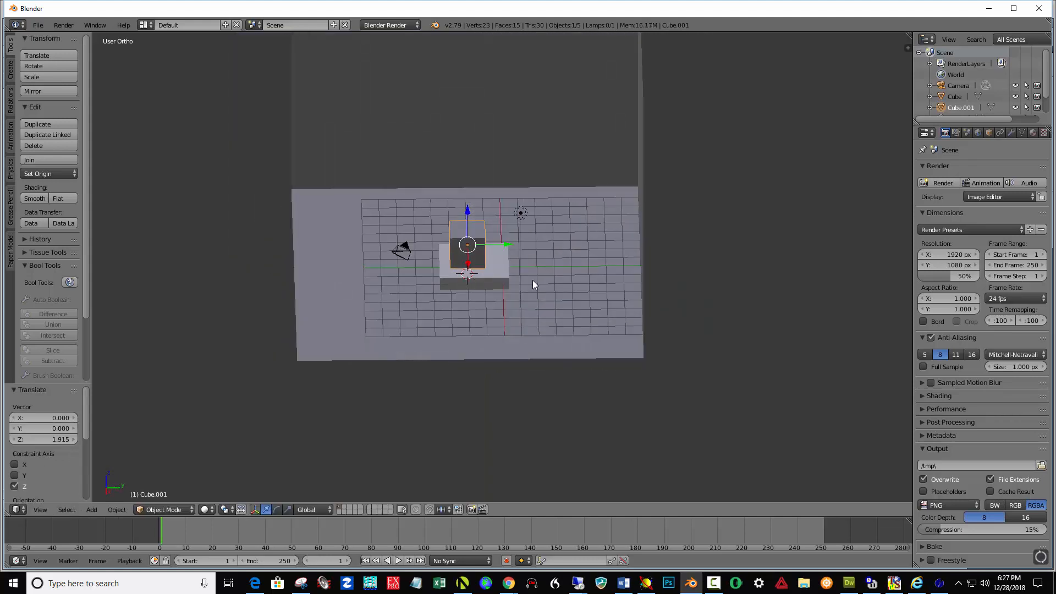
drag(507, 245, 511, 245)
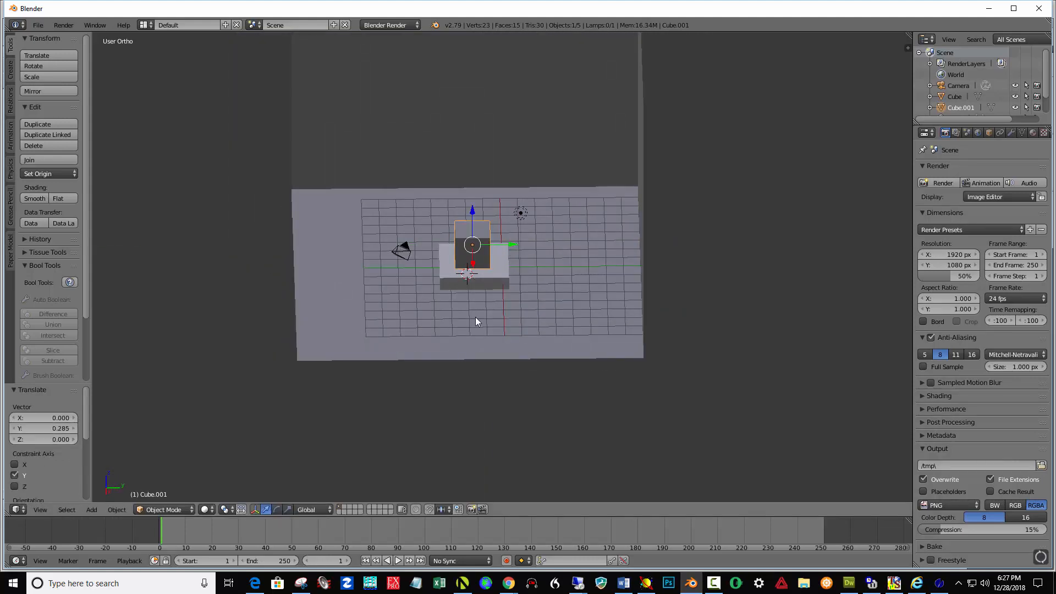
middle_drag(475, 317, 589, 309)
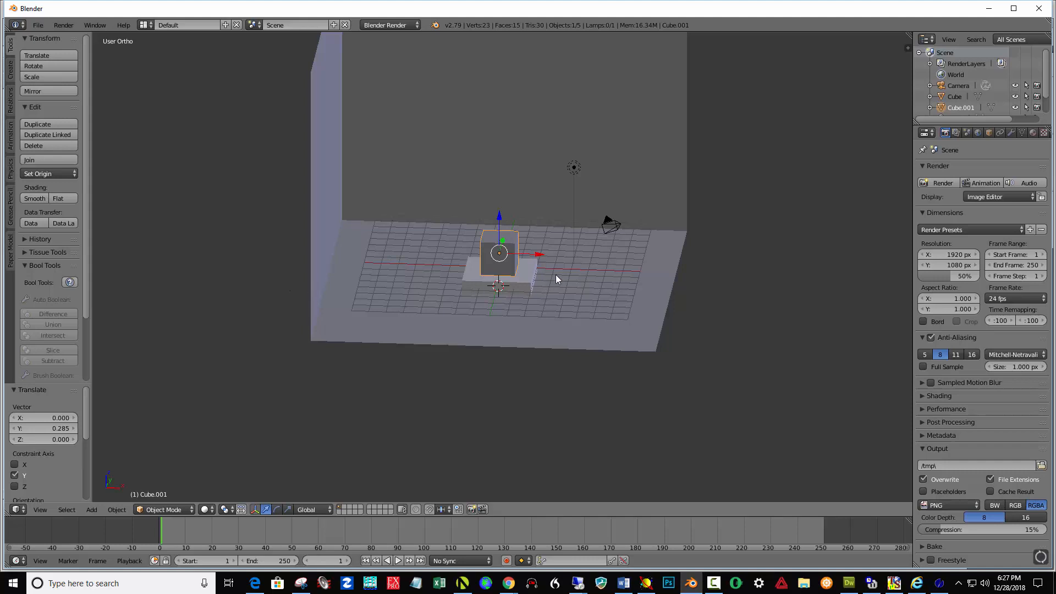
Step: Add a Plain Axes empty and raise it about 1.8 along Z to the middle of the cube
key(shift+a)
mouse_move(568, 270)
mouse_move(543, 352)
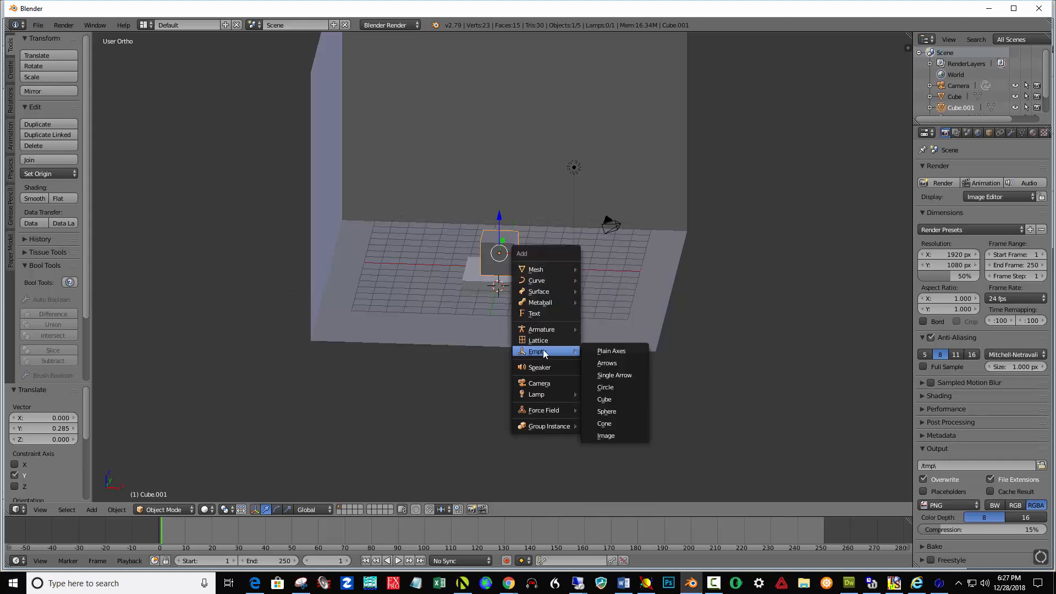
click(609, 351)
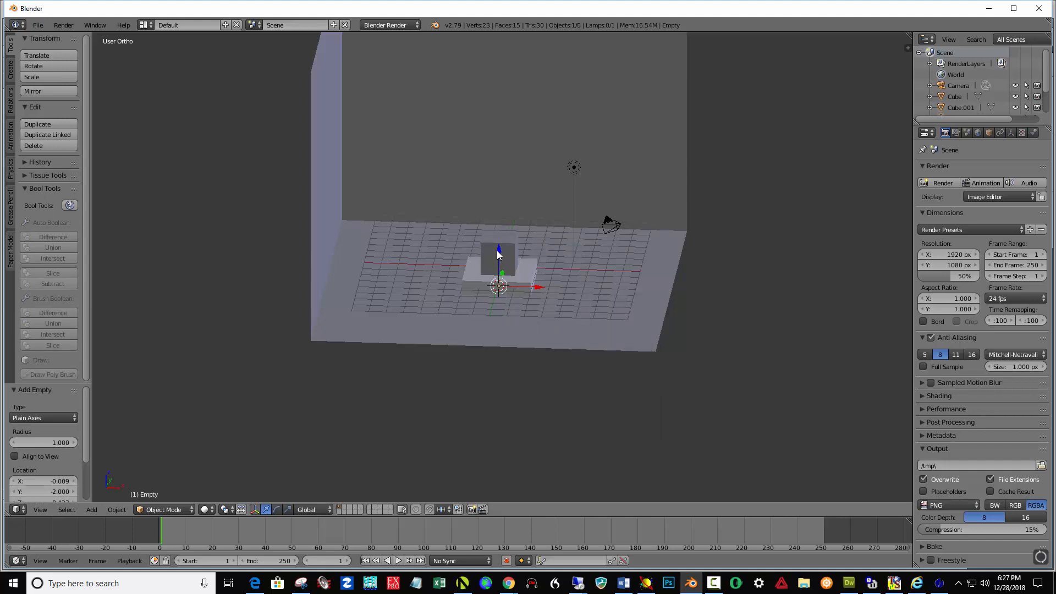
drag(499, 253, 503, 221)
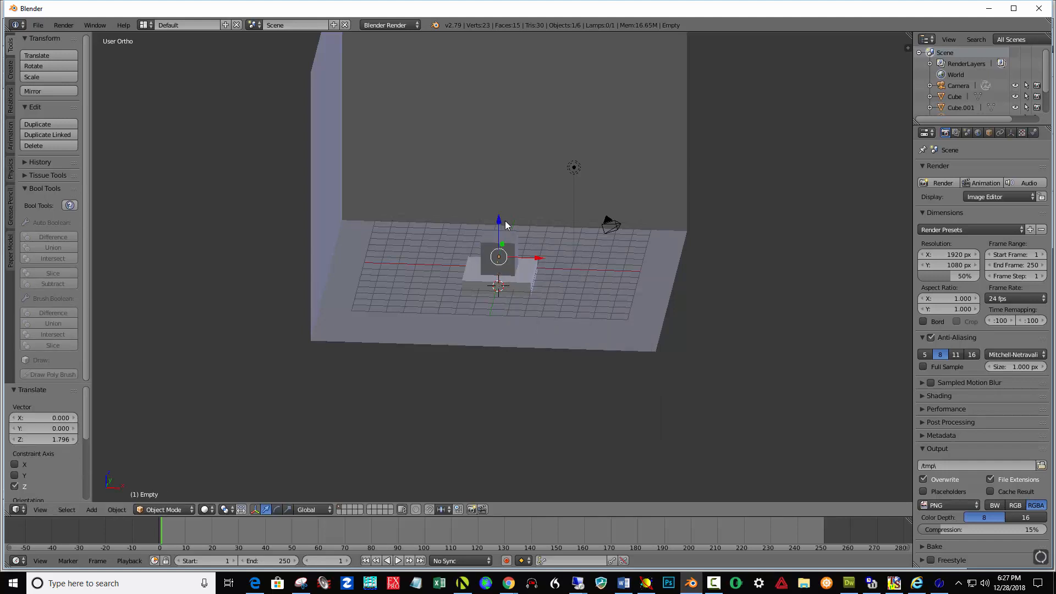
Step: Move the empty about 0.223 along Y toward the centre of the cube
middle_drag(606, 286, 504, 245)
drag(505, 245, 509, 249)
middle_drag(433, 296, 523, 319)
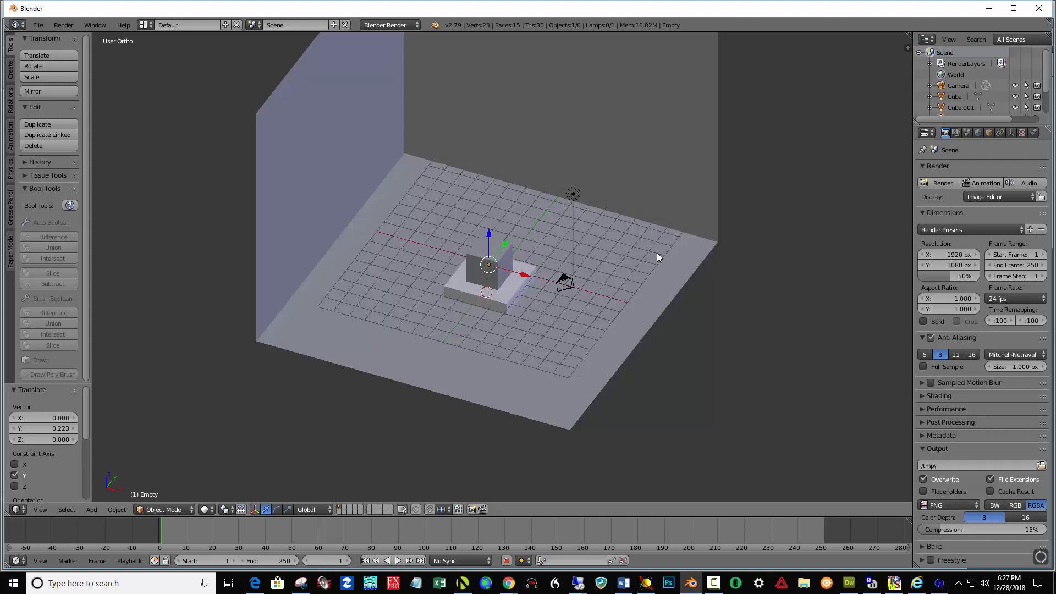
Step: Select the cube on the slab and add an Array modifier to it
middle_drag(668, 249, 627, 255)
key(KP_4)
key(KP_4)
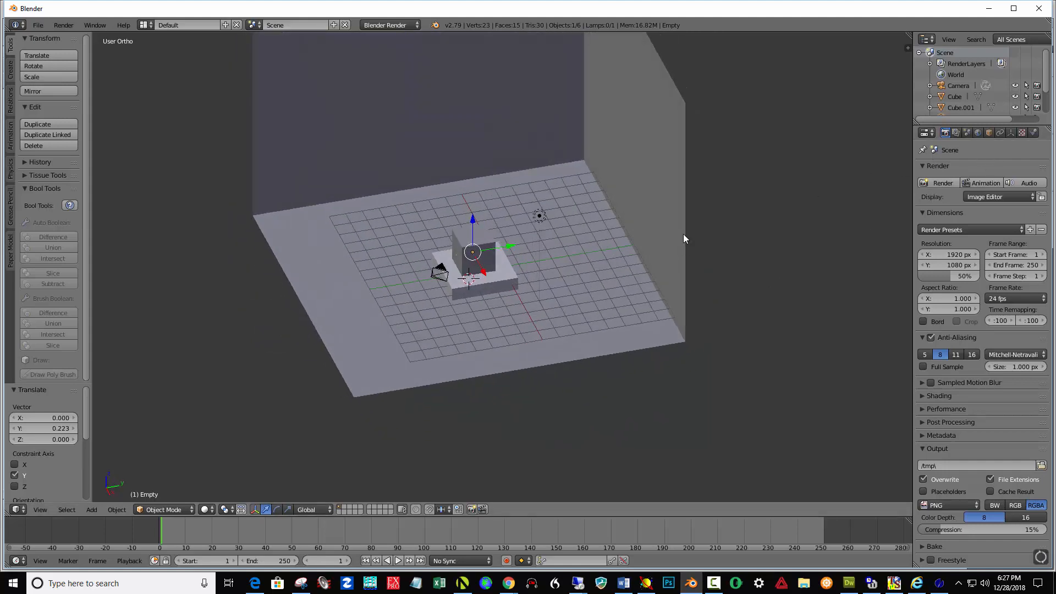
right_click(487, 236)
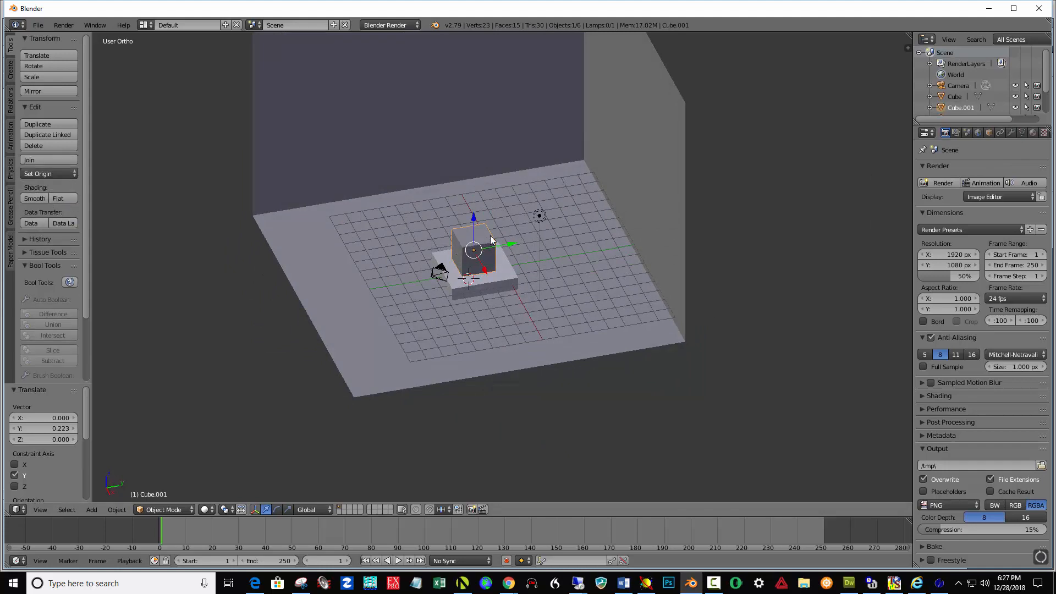
click(1011, 133)
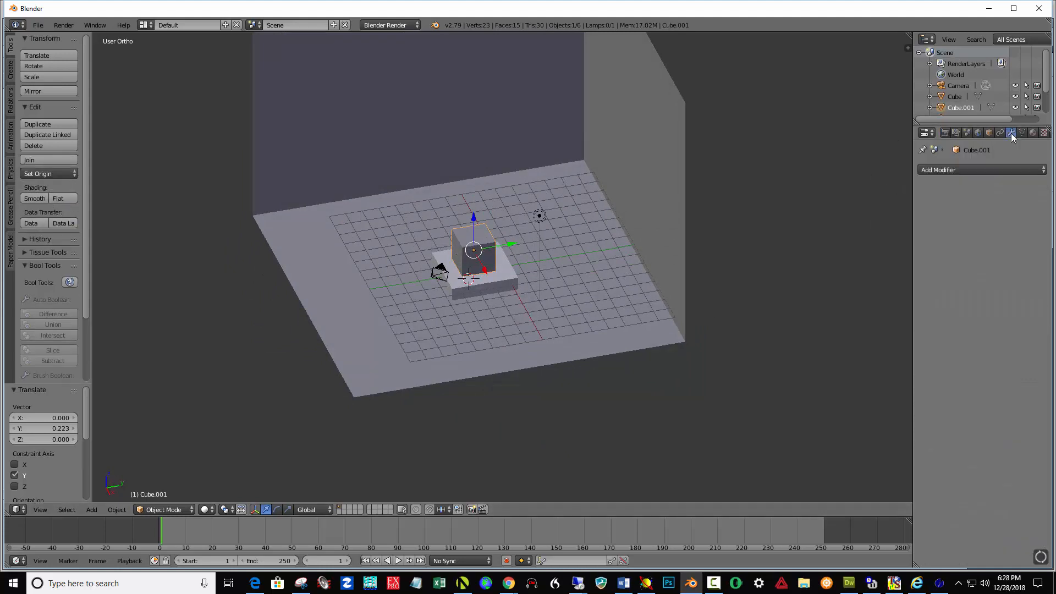
click(942, 170)
click(829, 195)
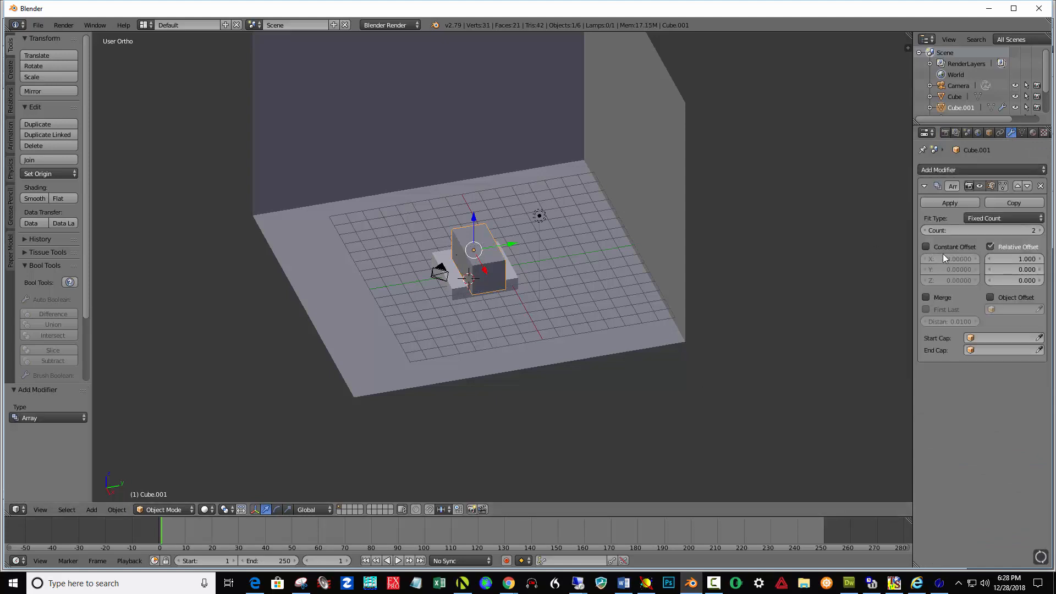
Step: Turn off the array's Relative Offset and set its count to 8
click(990, 247)
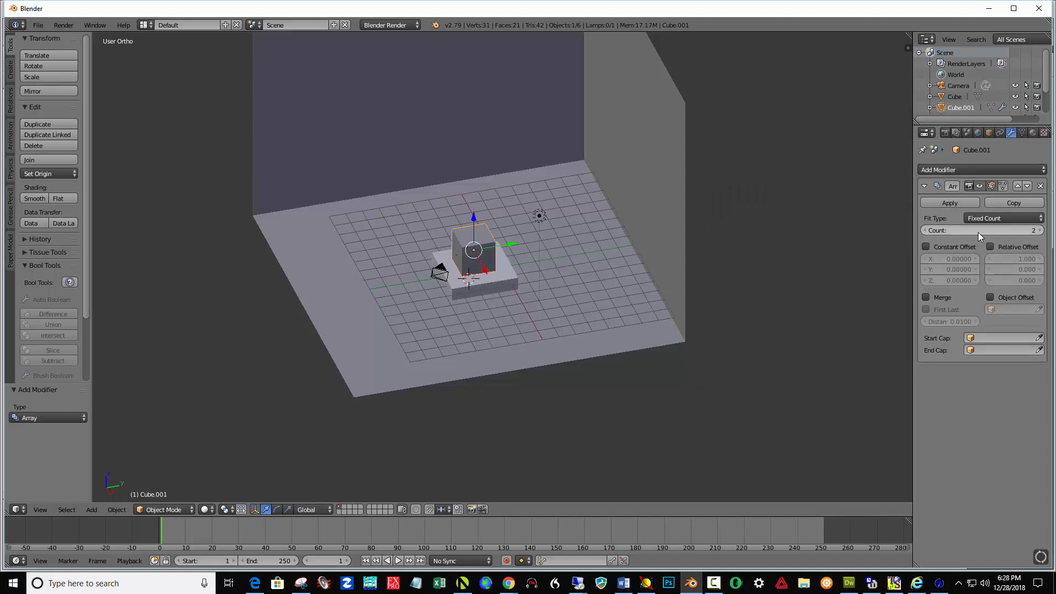
click(978, 232)
text(8)
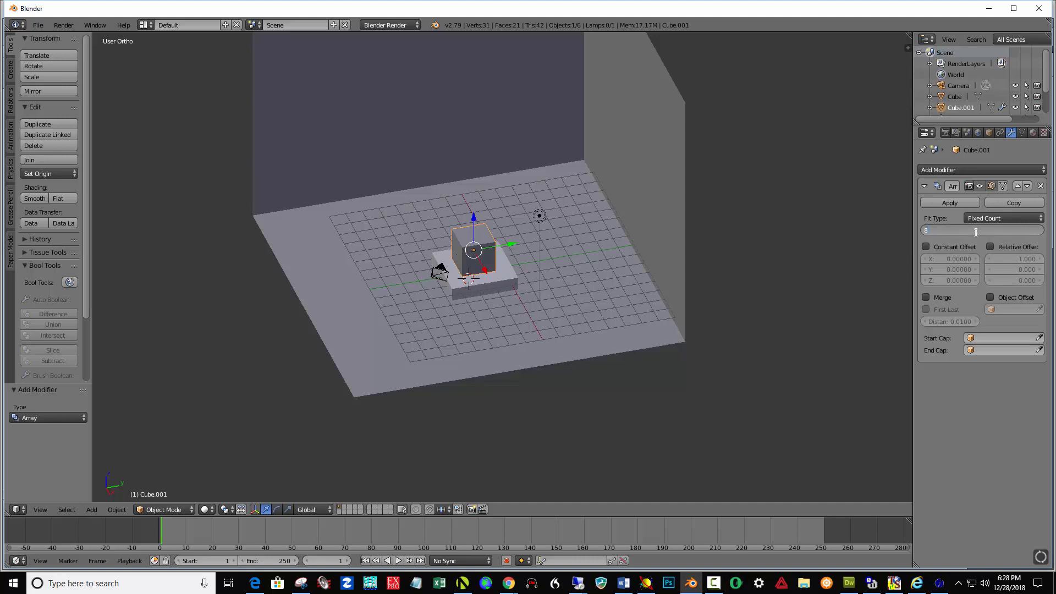
key(Return)
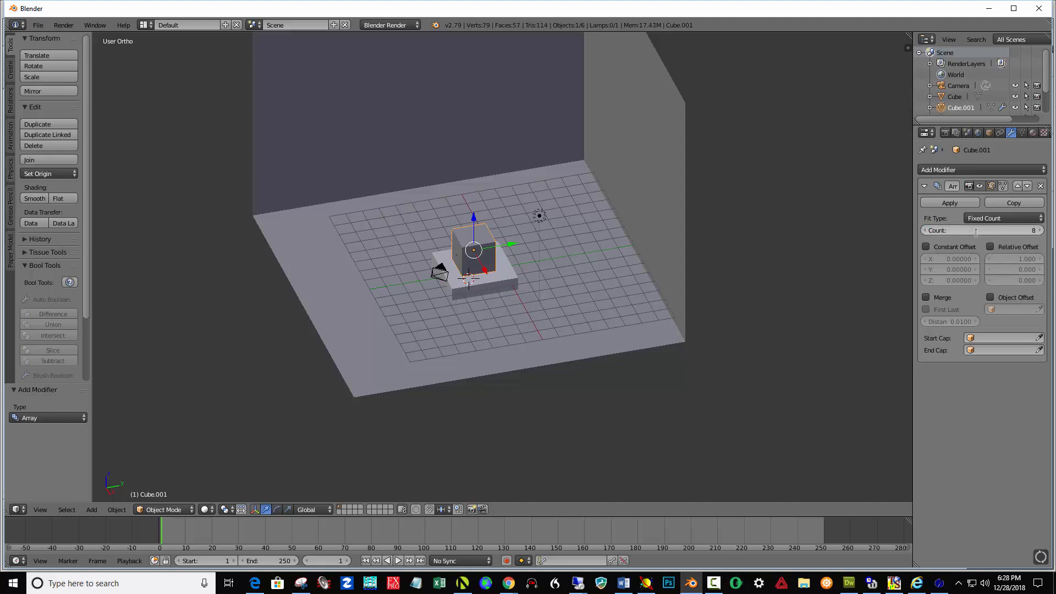
Step: Enable the array's Object Offset and use the Empty as the offset object
click(989, 298)
click(1012, 309)
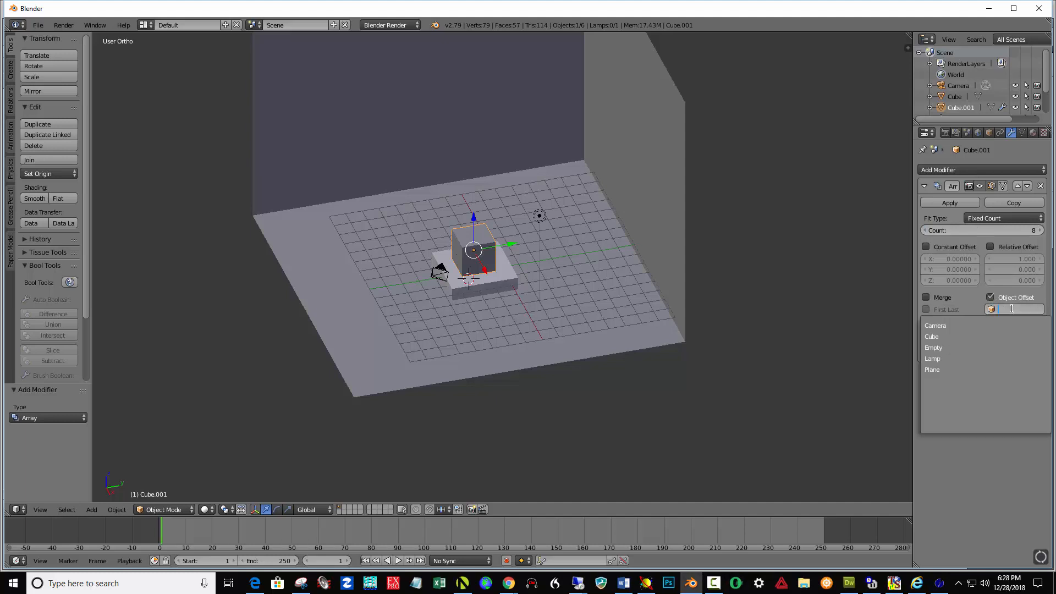
click(952, 347)
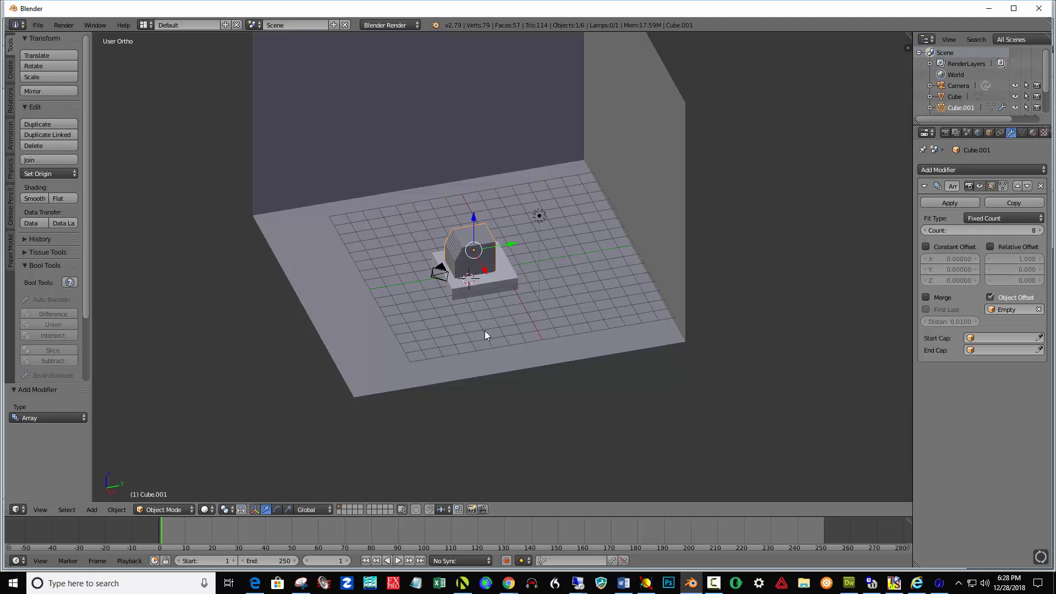
Step: Select the Empty, rotate it about 23.3° in the view plane and raise it about 0.168 along Z to fan out the arrayed cubes
scroll(490, 333, up, 6)
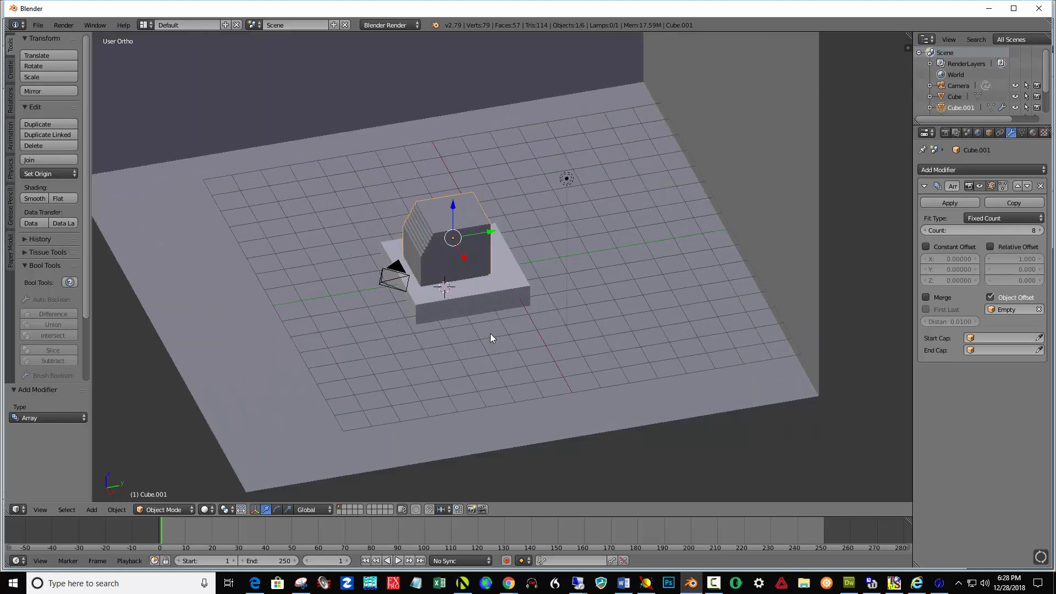
scroll(491, 334, up, 2)
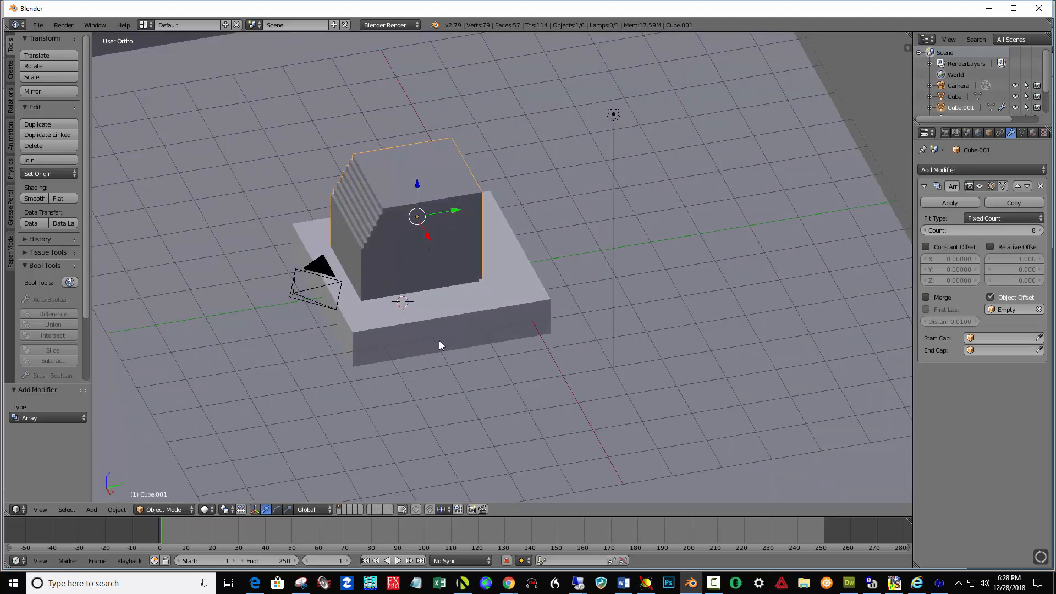
middle_drag(503, 284, 470, 266)
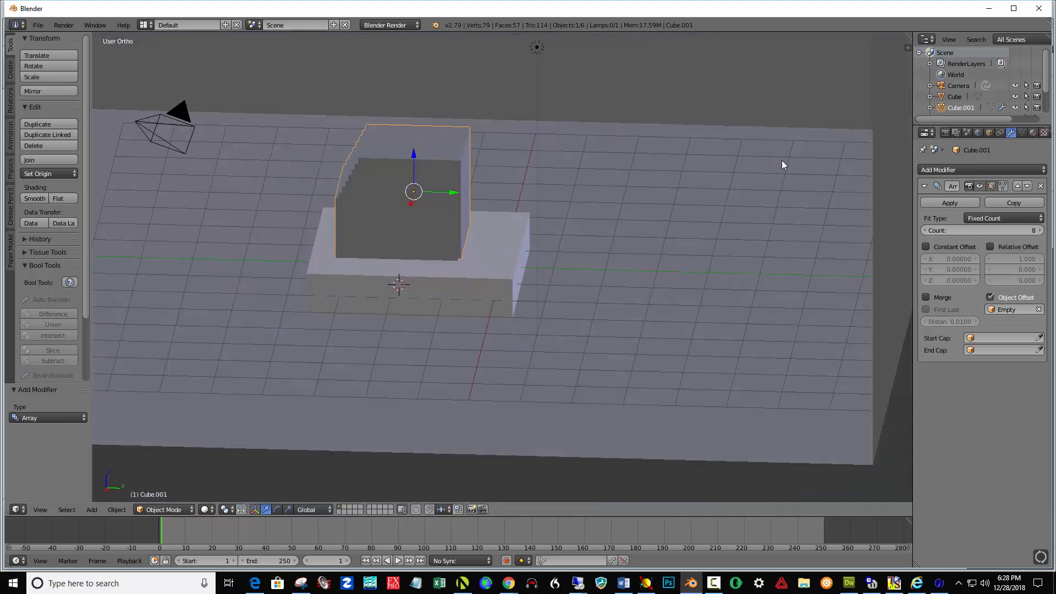
scroll(1048, 94, down, 1)
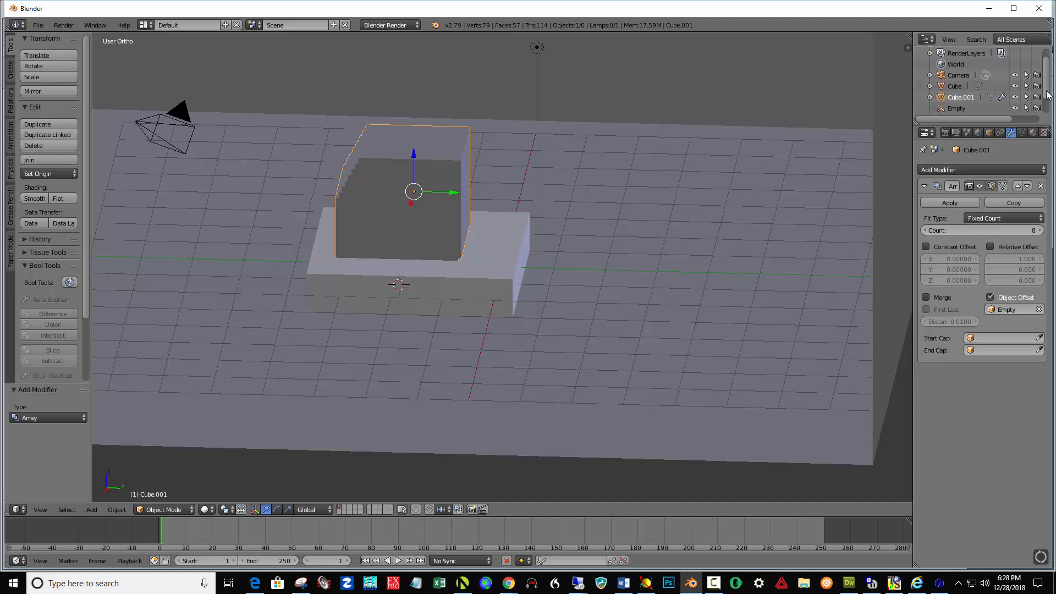
scroll(972, 94, down, 2)
click(956, 88)
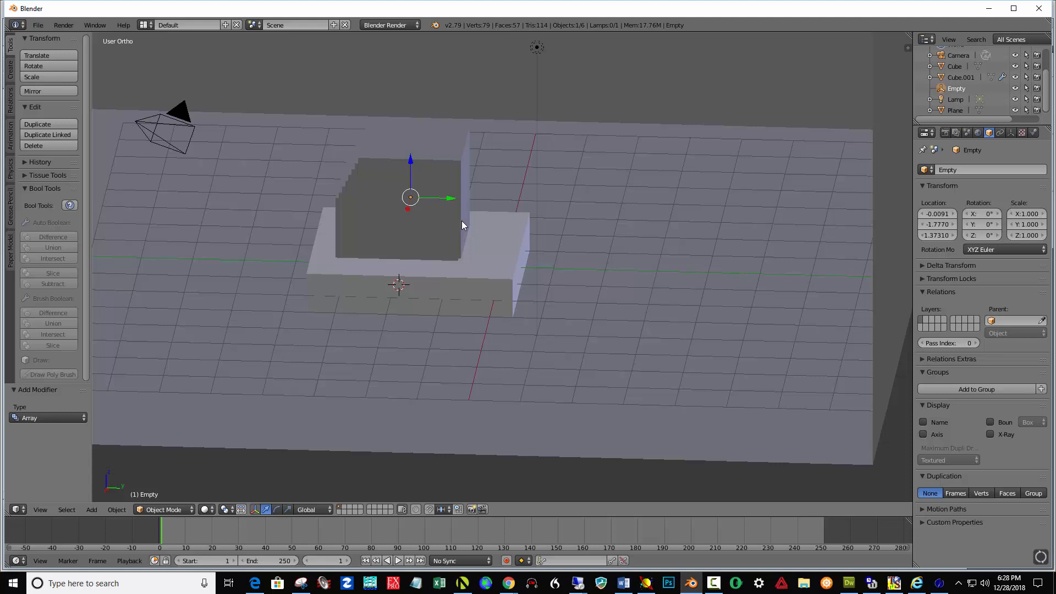
key(r)
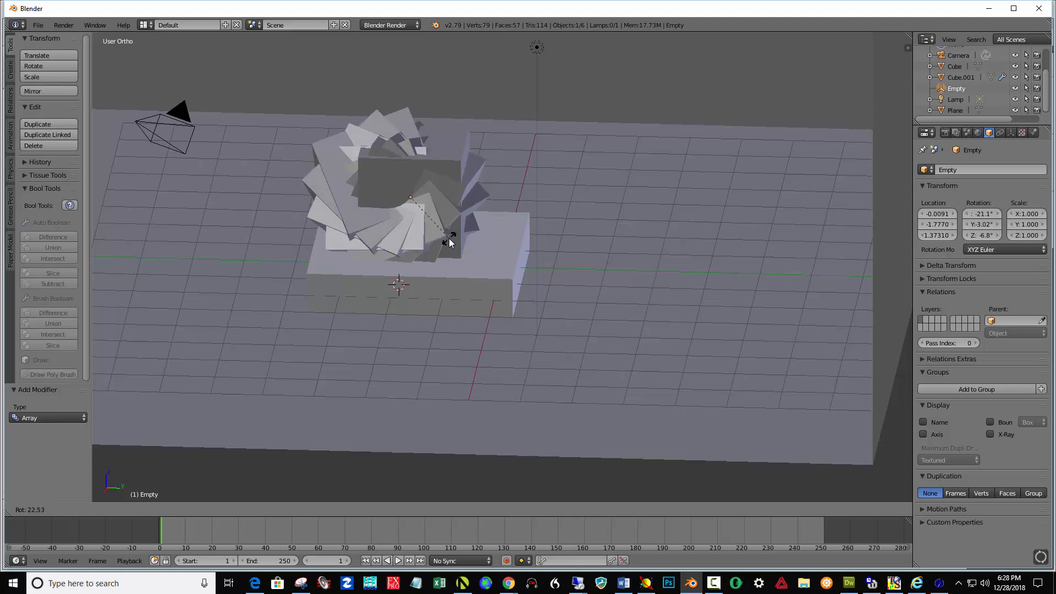
click(450, 242)
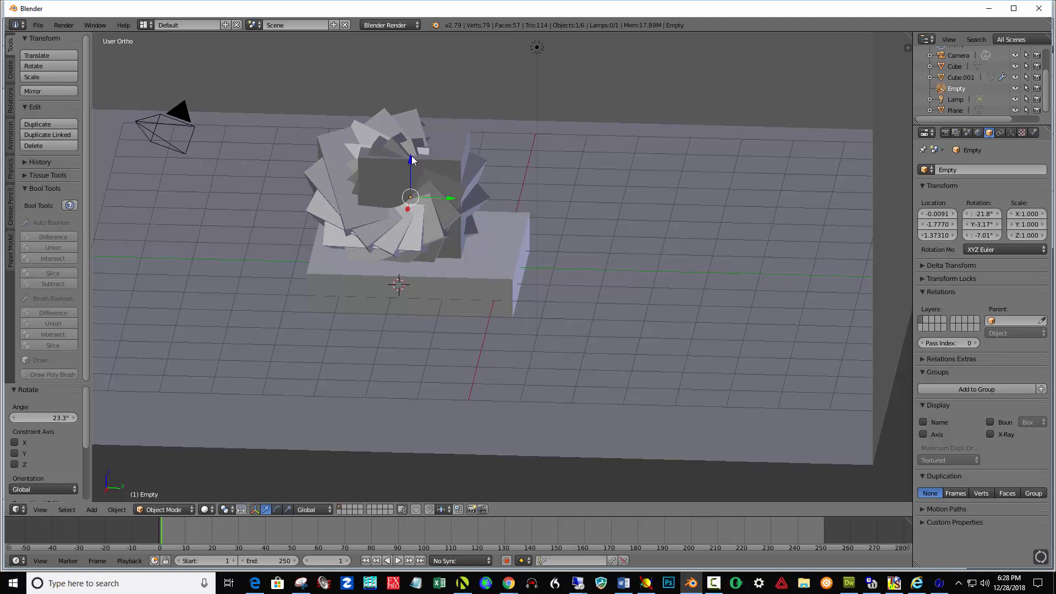
mouse_move(412, 156)
mouse_down()
mouse_move(415, 136)
mouse_move(413, 152)
mouse_up()
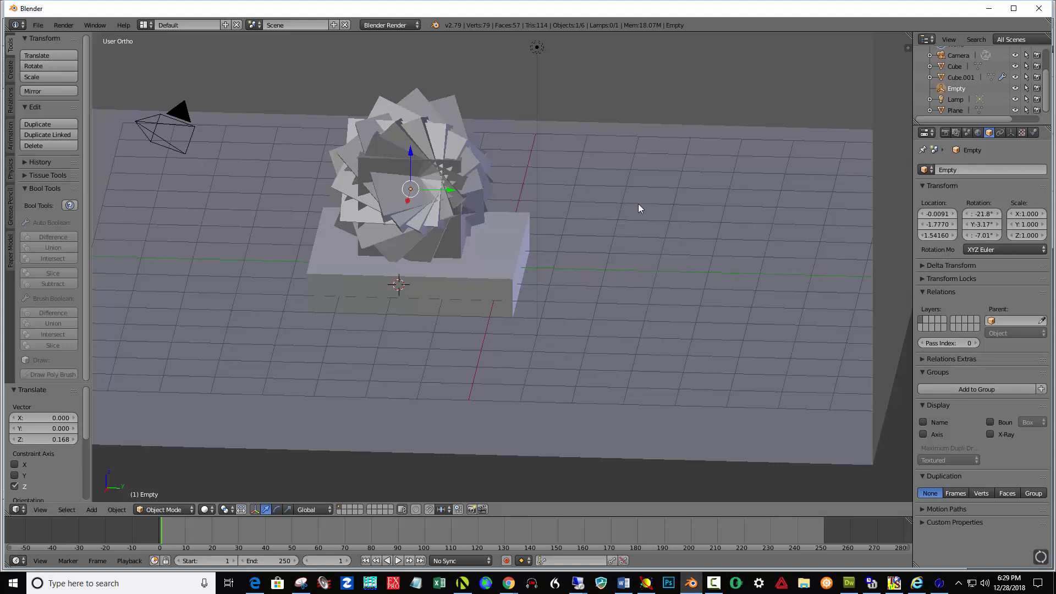
Step: Select the pedestal slab and switch the render engine to Cycles Render
right_click(623, 322)
right_click(493, 284)
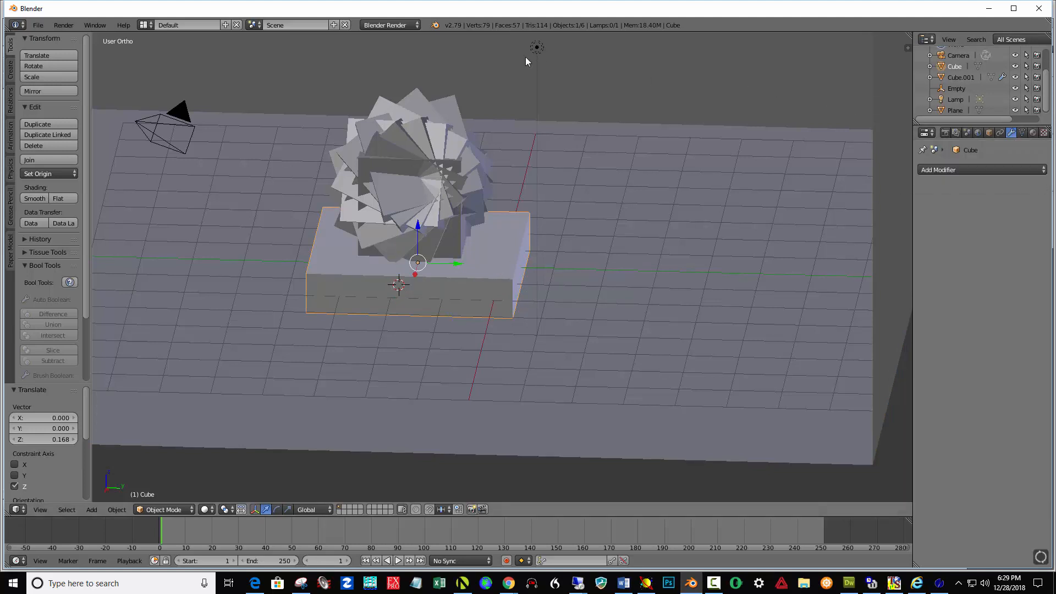
click(411, 26)
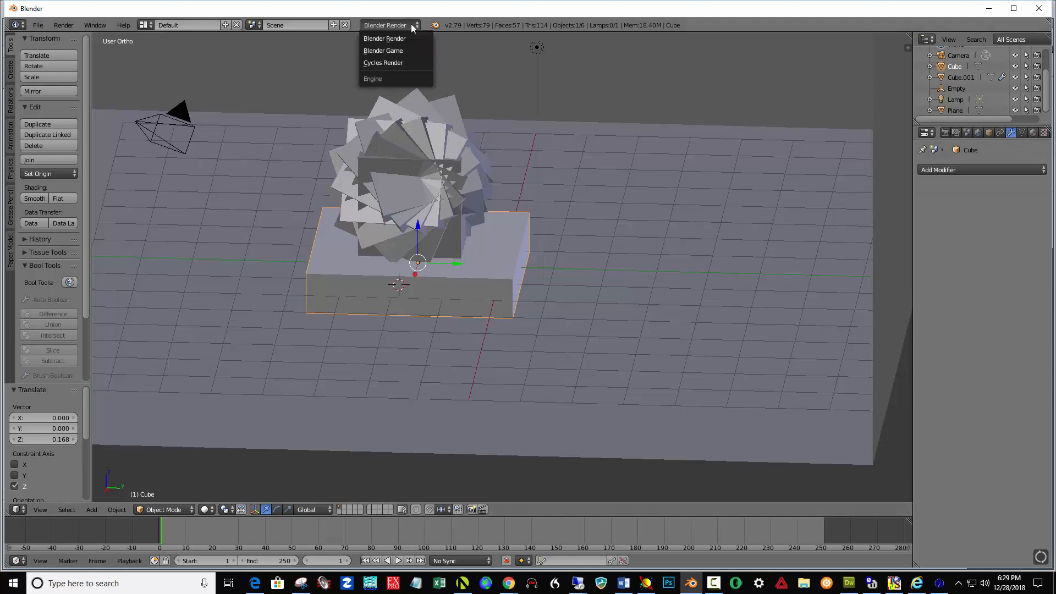
click(394, 64)
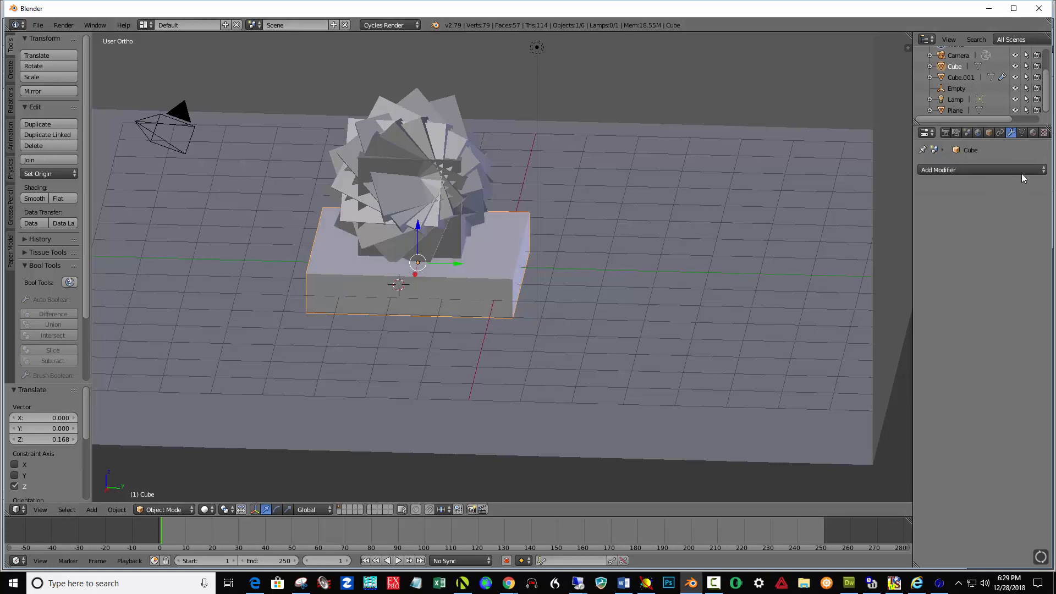
Step: Enable nodes on the slab's material and set its surface shader to Glossy BSDF
click(1033, 133)
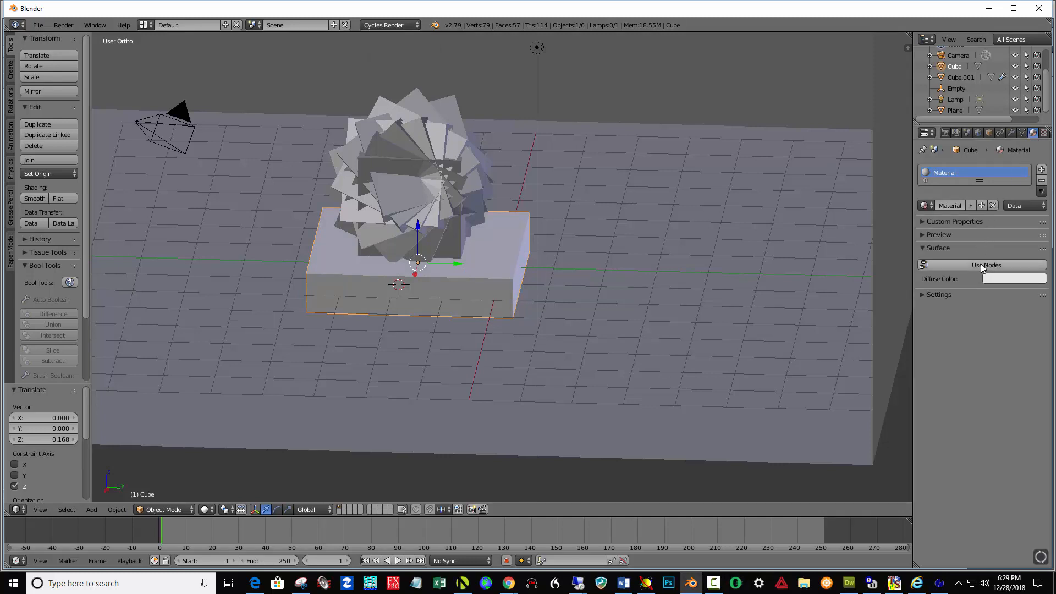
click(983, 265)
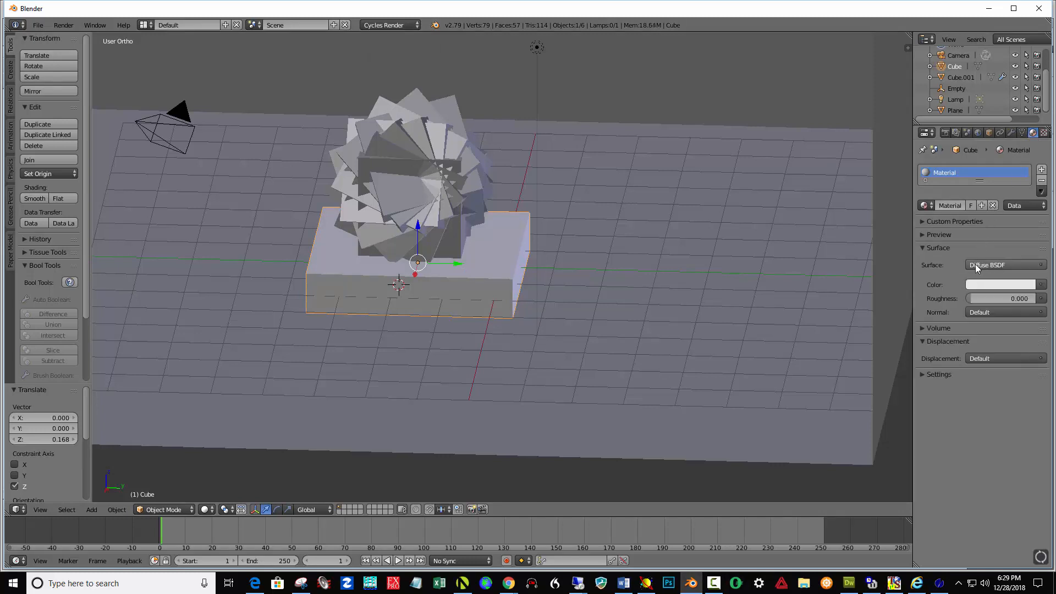
click(979, 265)
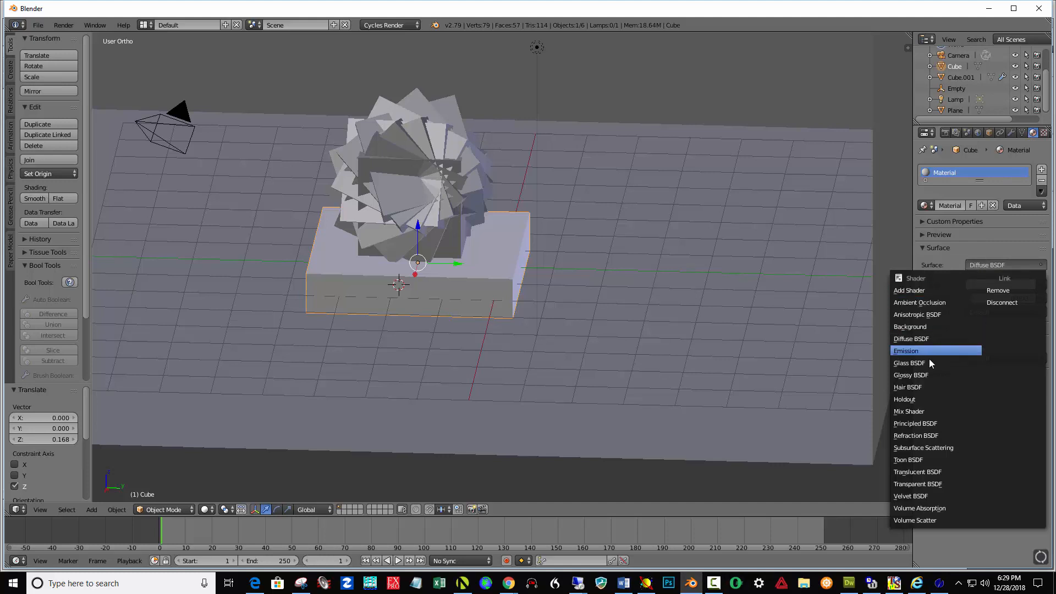
click(925, 375)
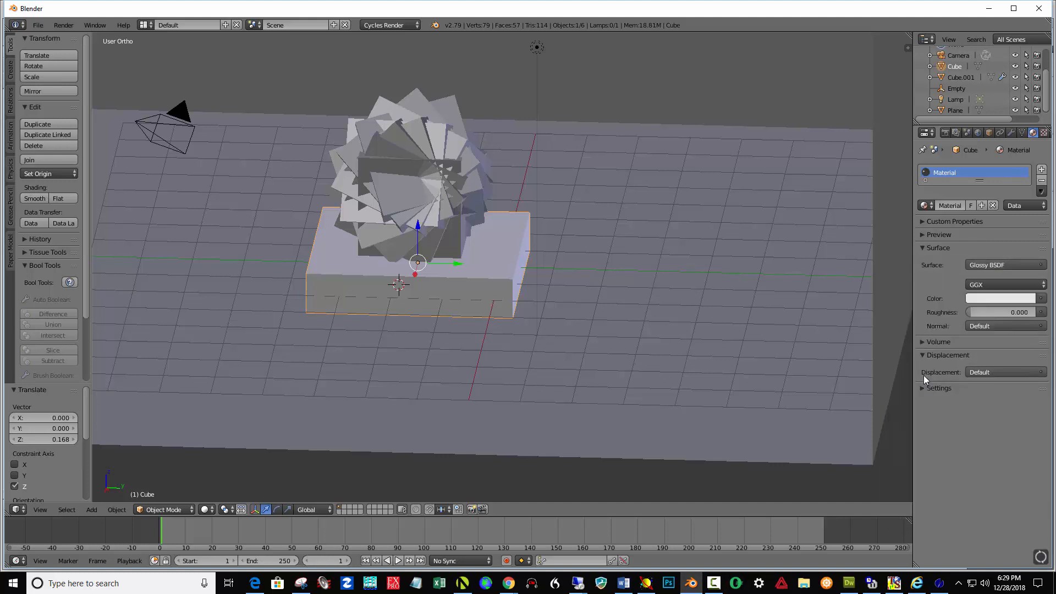
Step: Darken the slab's glossy colour to dark grey and set its roughness to 0.2
click(1011, 297)
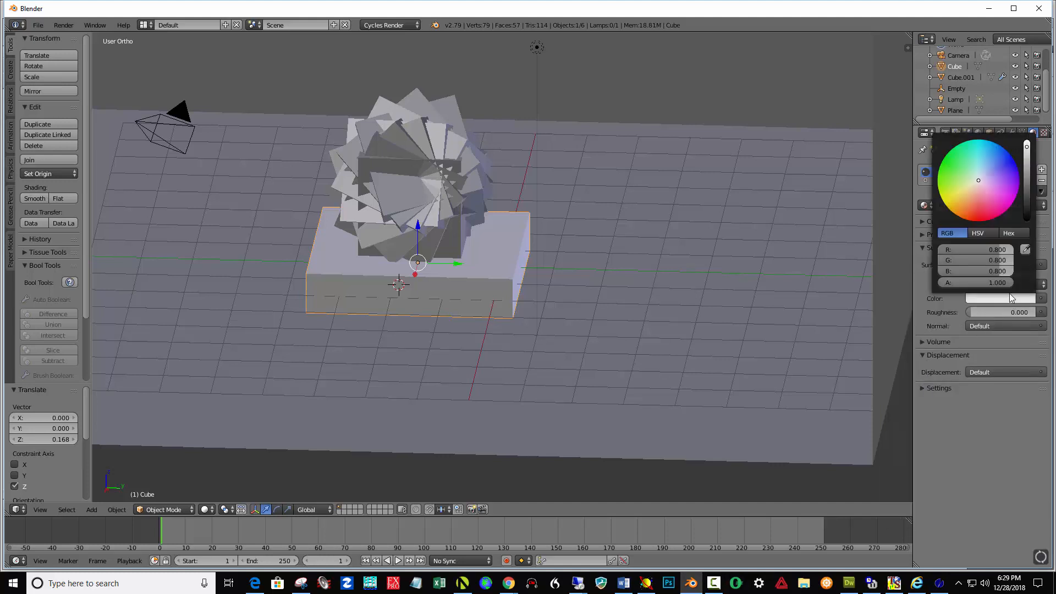
drag(1027, 176, 1027, 192)
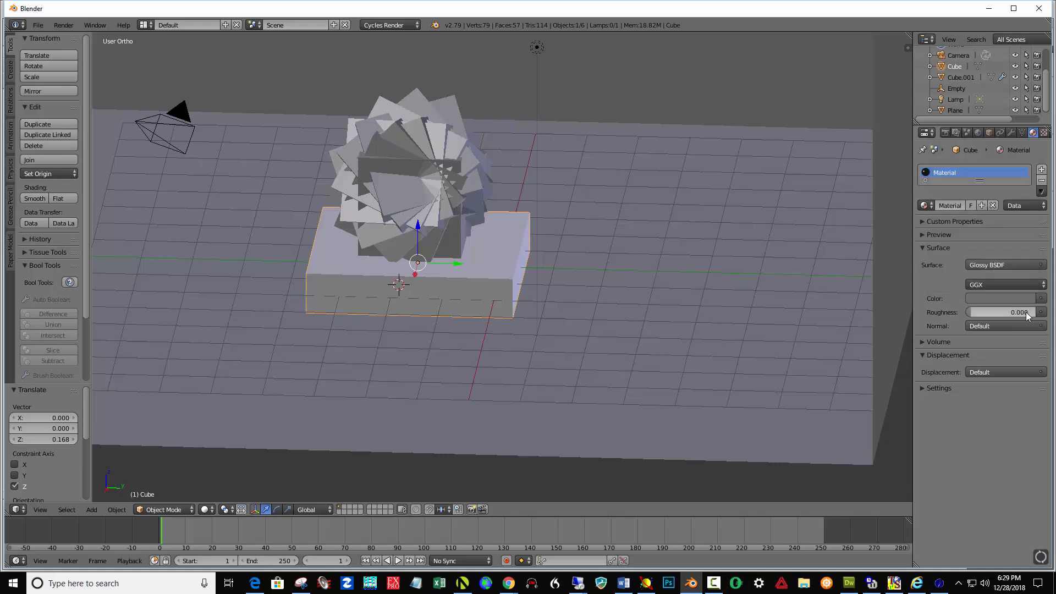
click(1012, 312)
key(BackSpace)
text(.2)
key(Return)
Step: Add a new material to the arrayed cube and set its surface shader to Glossy BSDF
right_click(405, 176)
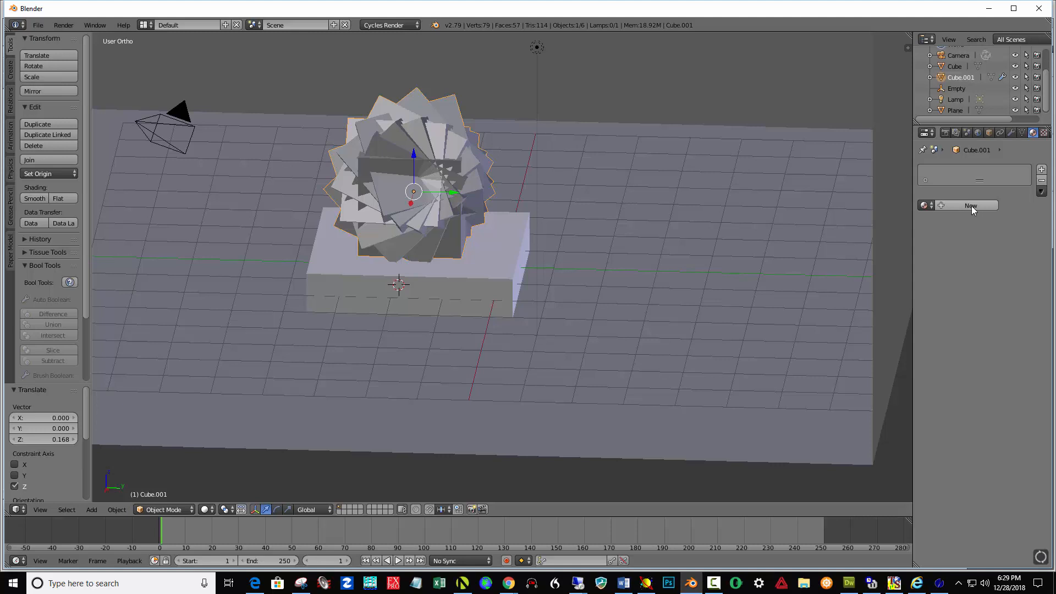
click(972, 206)
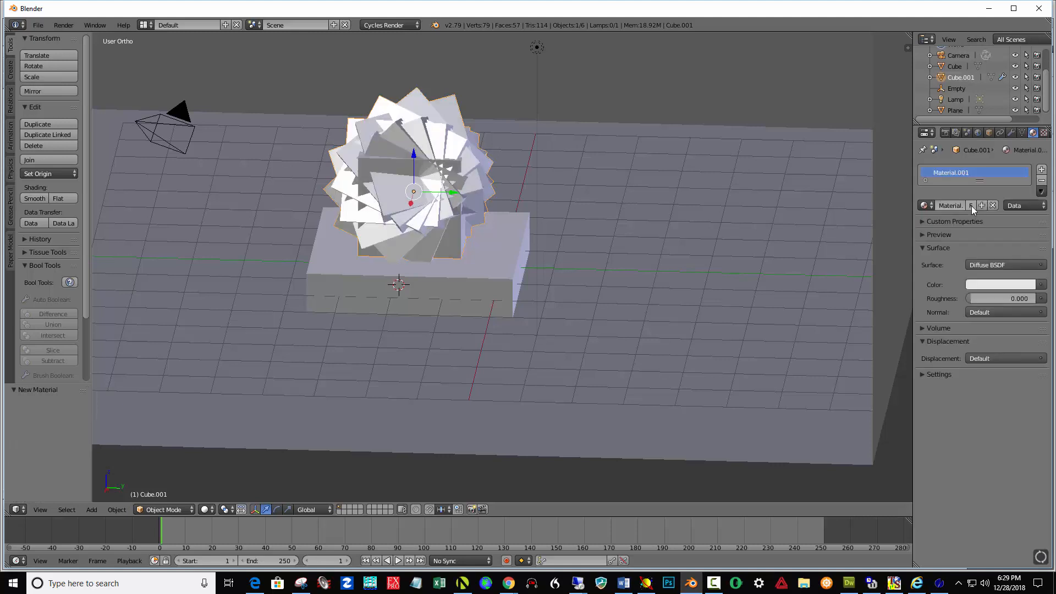
click(979, 265)
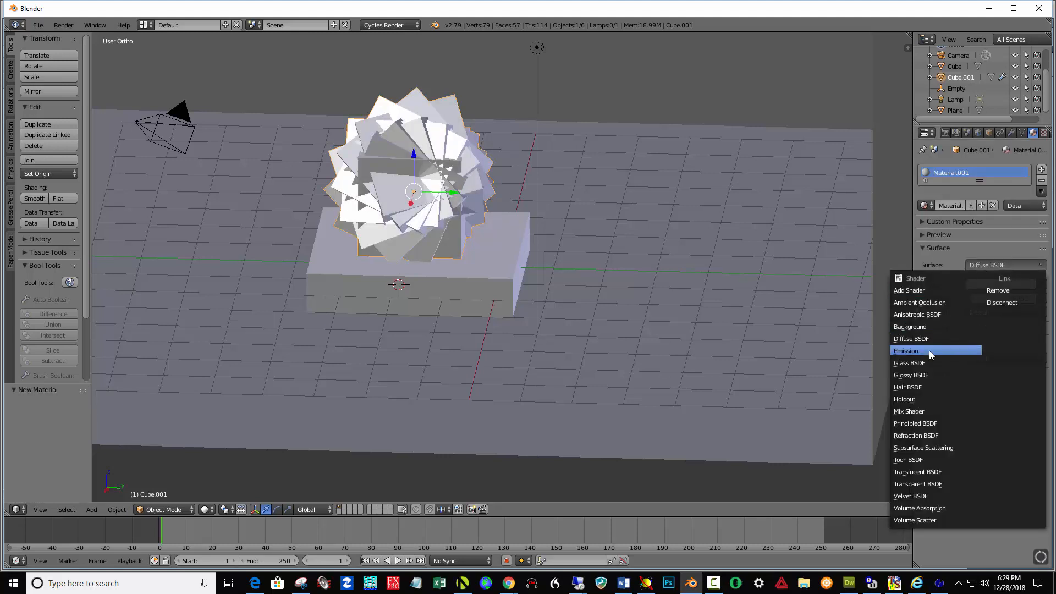
click(925, 374)
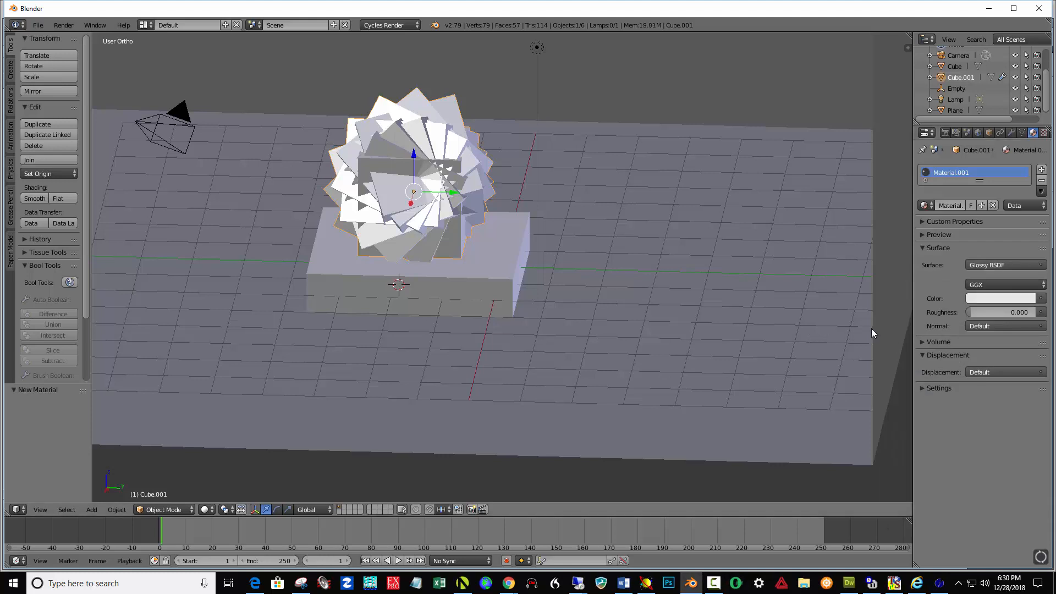
Step: Give the arrayed cube's glossy material a light tan colour and set its roughness to 0.25
click(1015, 299)
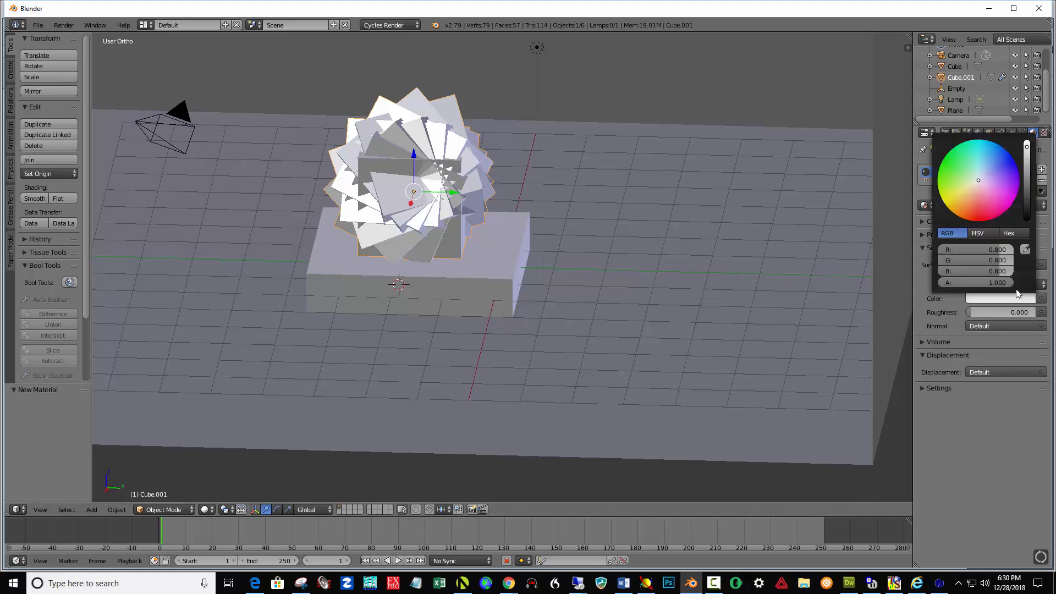
click(971, 186)
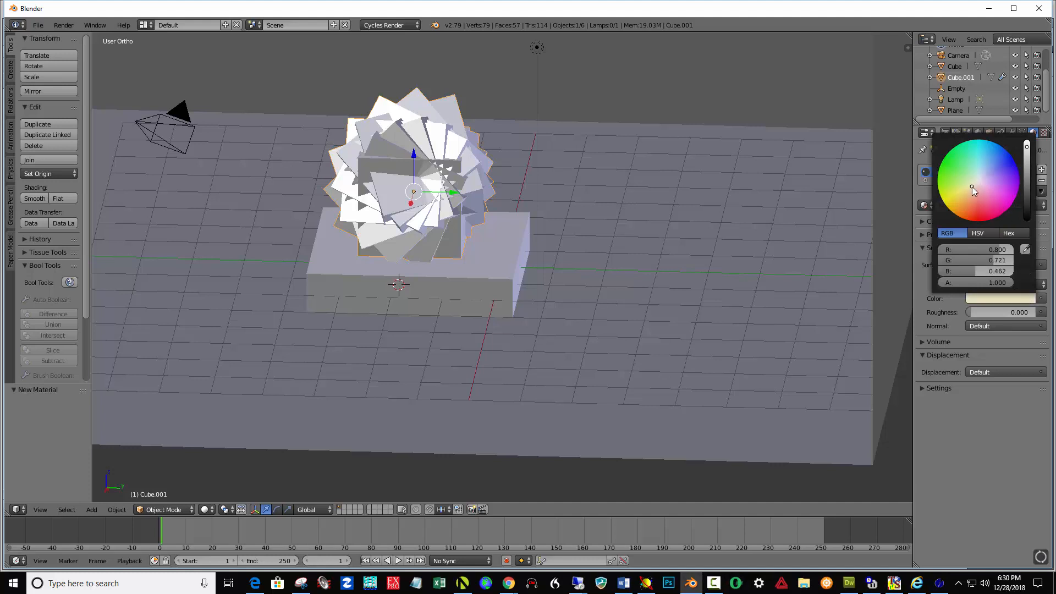
drag(971, 187, 972, 189)
click(1008, 313)
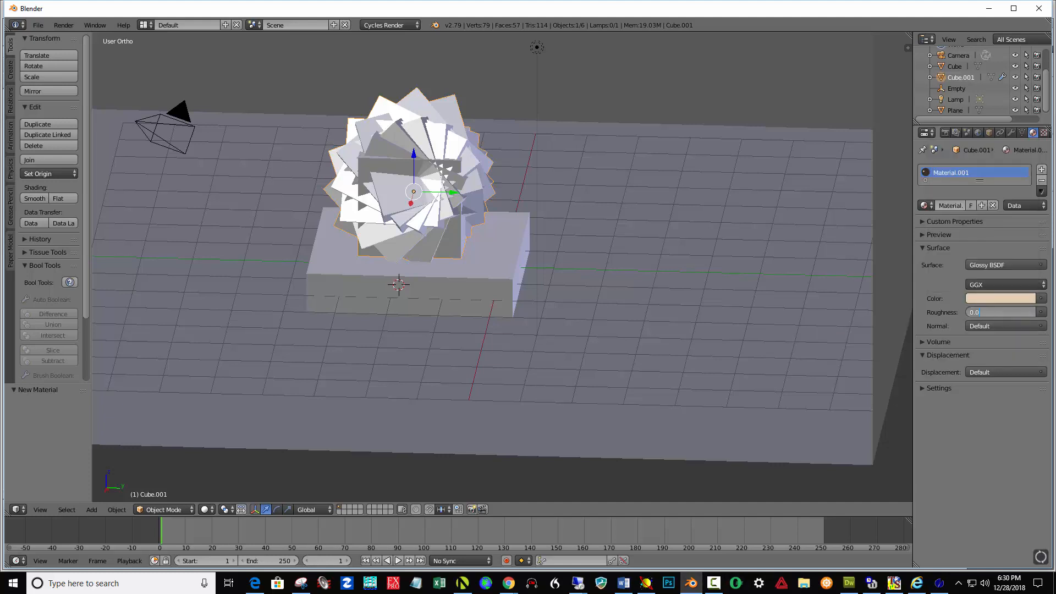
key(BackSpace)
text(.25)
key(Return)
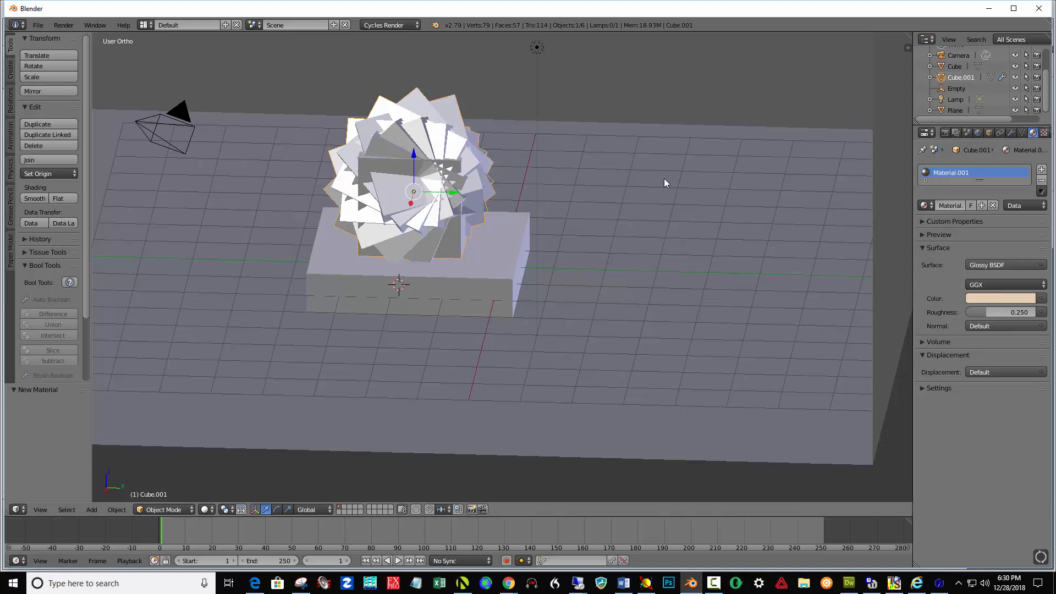
Step: Convert the lamp above the scene to a Spot and raise it about 3.268 along Z
right_click(536, 48)
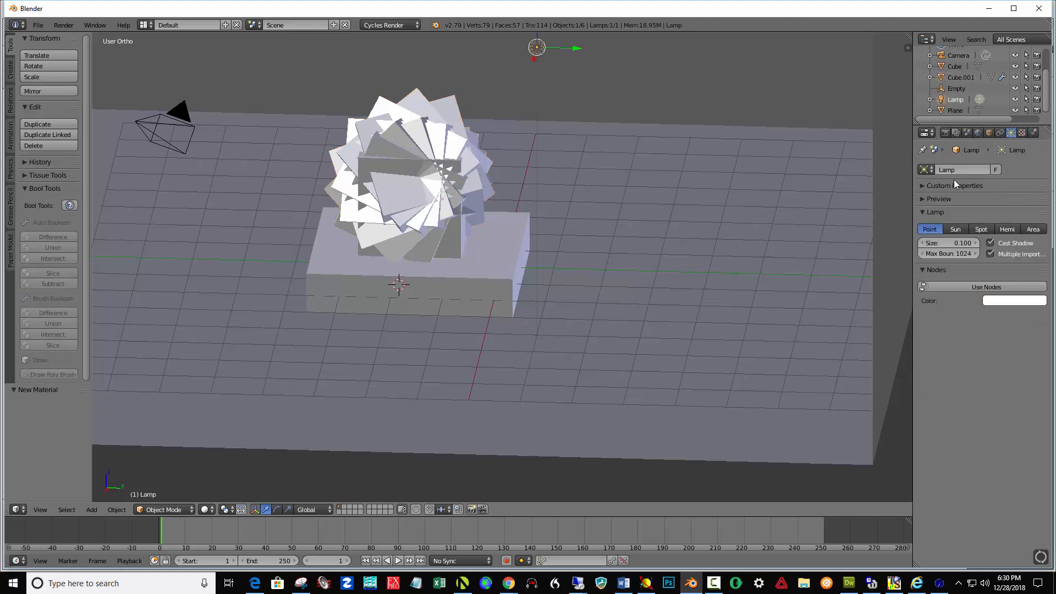
click(981, 229)
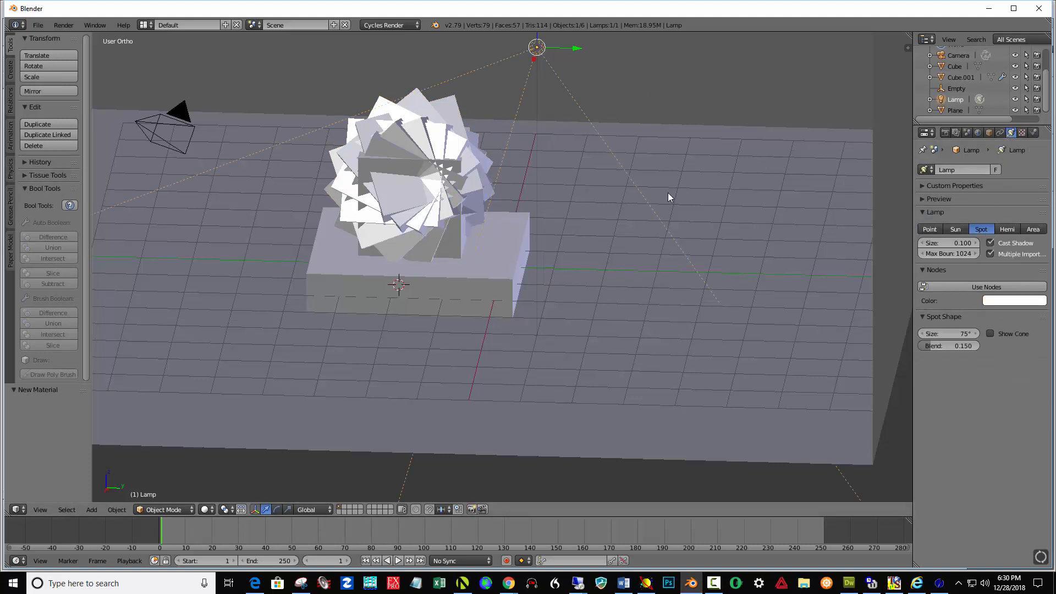
scroll(669, 196, down, 2)
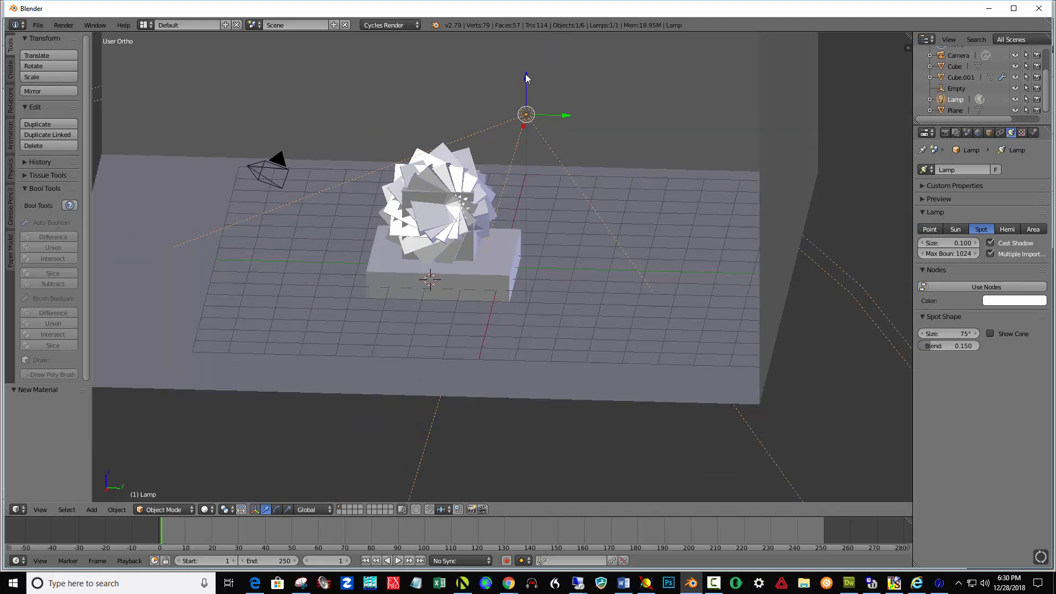
drag(526, 77, 552, 465)
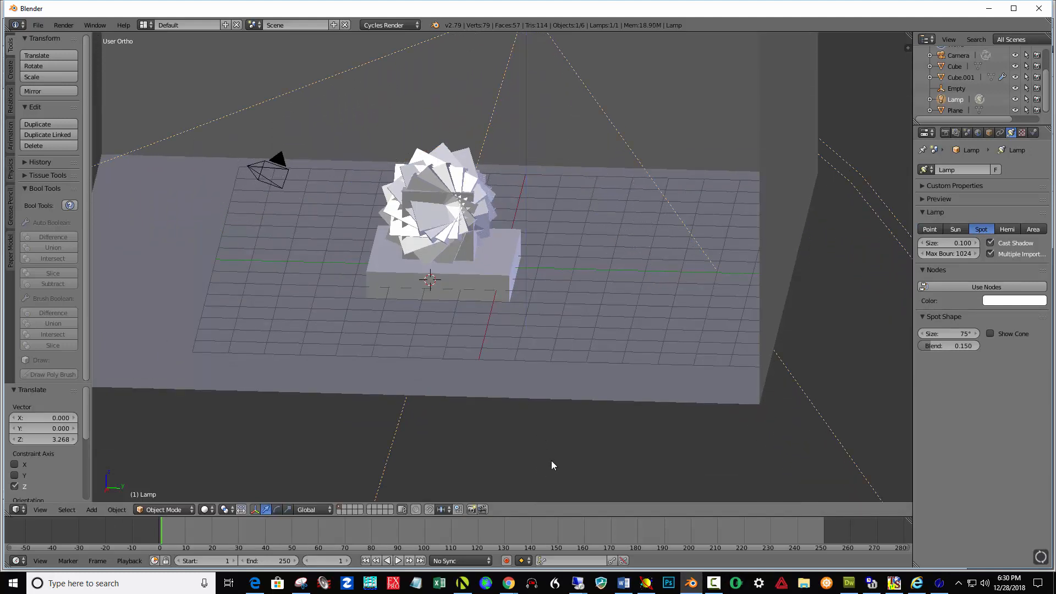
Step: Narrow the spot cone to about 46.7° and rotate the lamp about -9.16° to aim it at the pedestal
drag(962, 333, 872, 354)
middle_drag(872, 354, 138, 357)
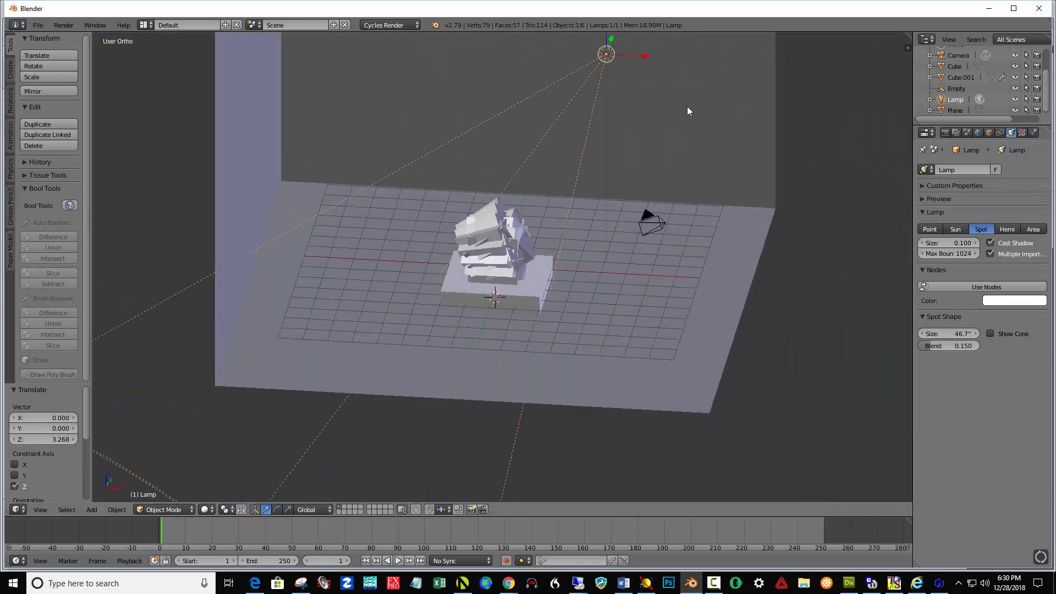
key(r)
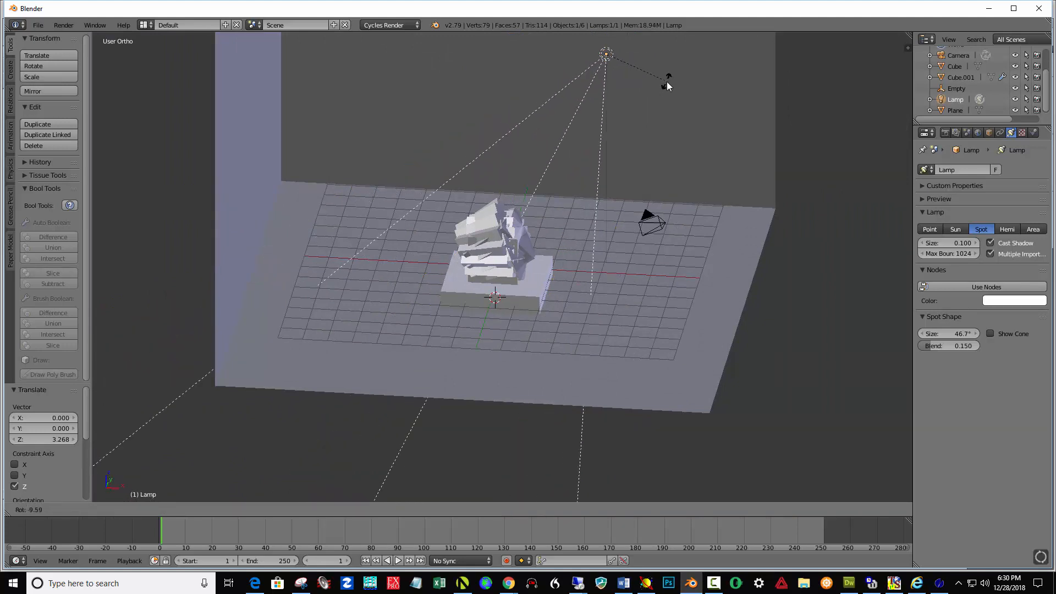
click(666, 81)
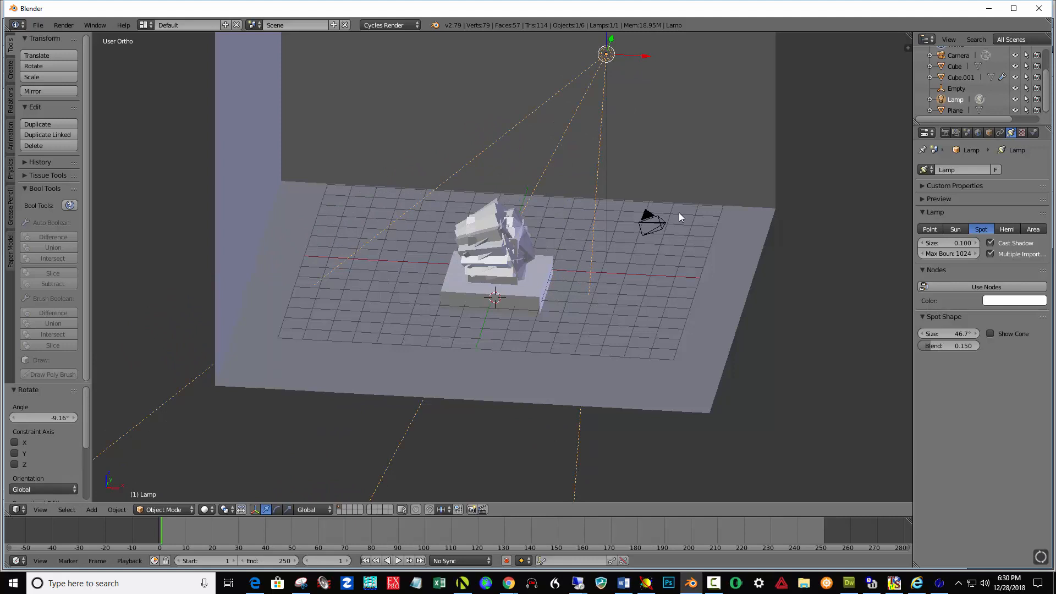
Step: Enable nodes on the spot lamp with an emission strength of 20000 and show the scene in Rendered viewport shading
click(985, 286)
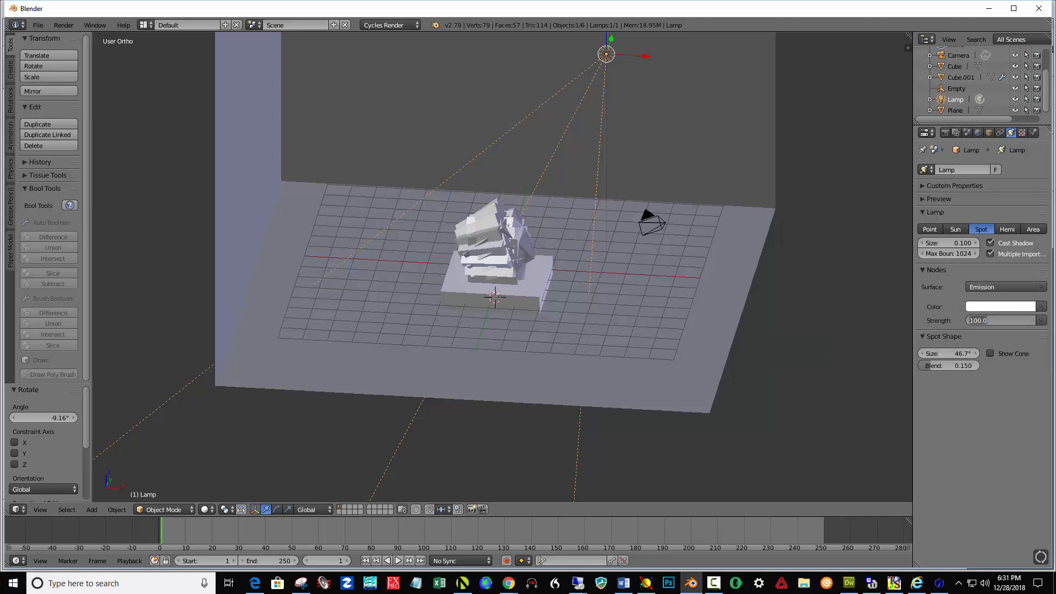
text(2000)
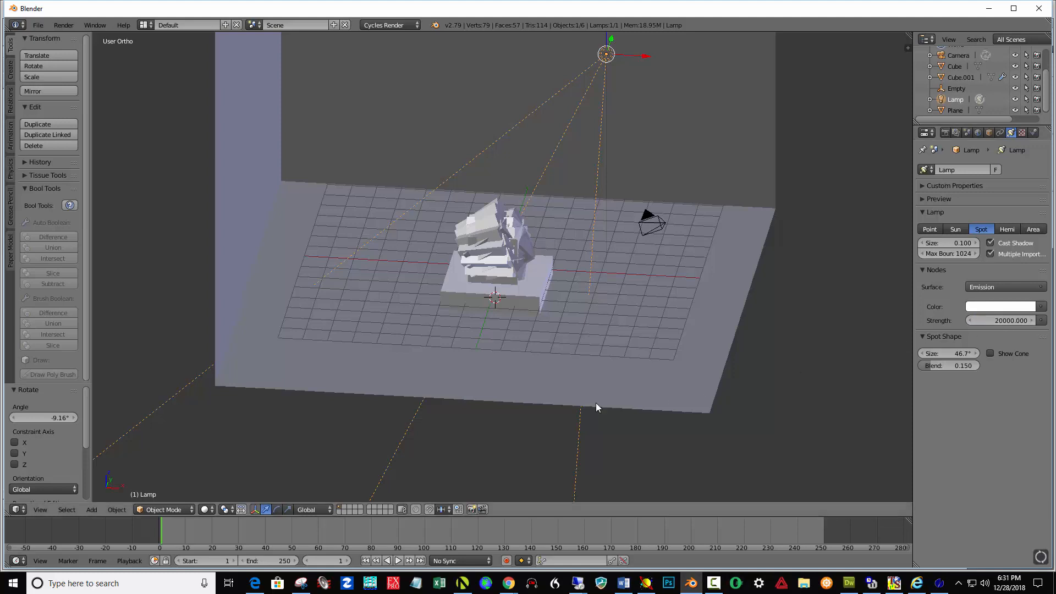
click(208, 509)
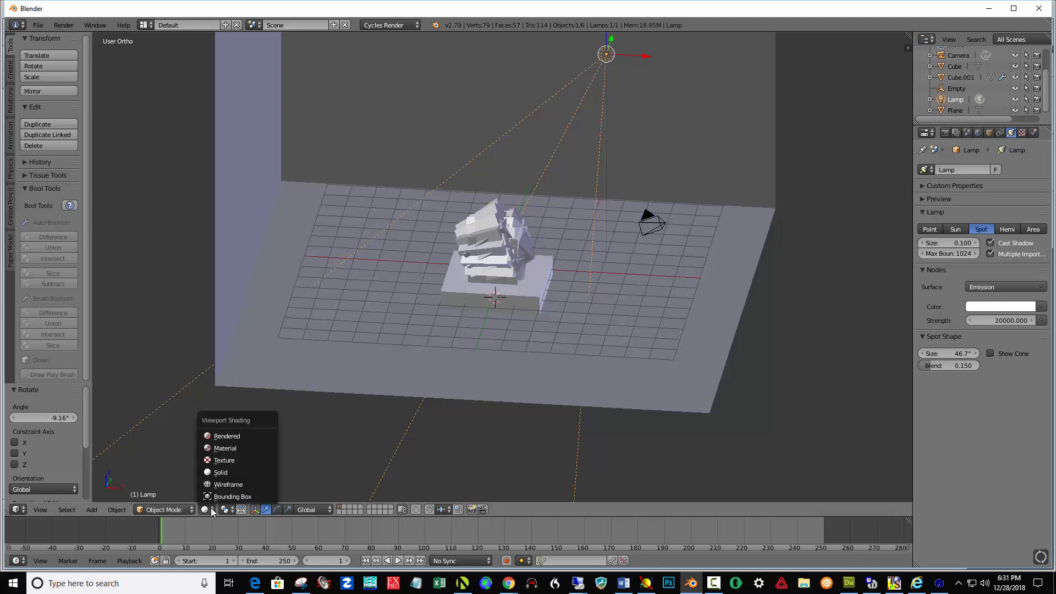
click(228, 437)
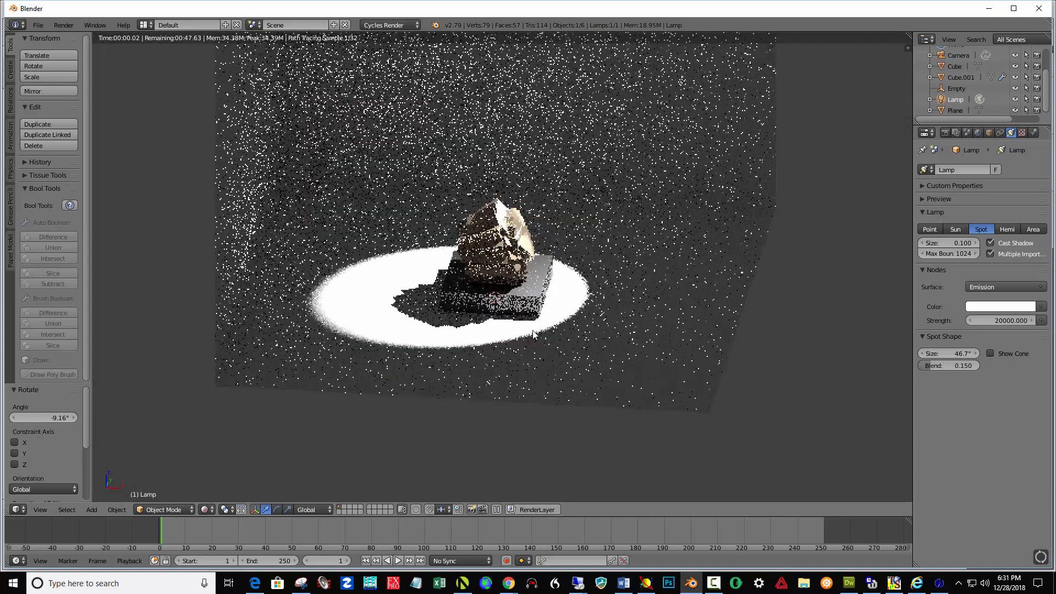
middle_drag(642, 274, 580, 290)
scroll(580, 290, up, 4)
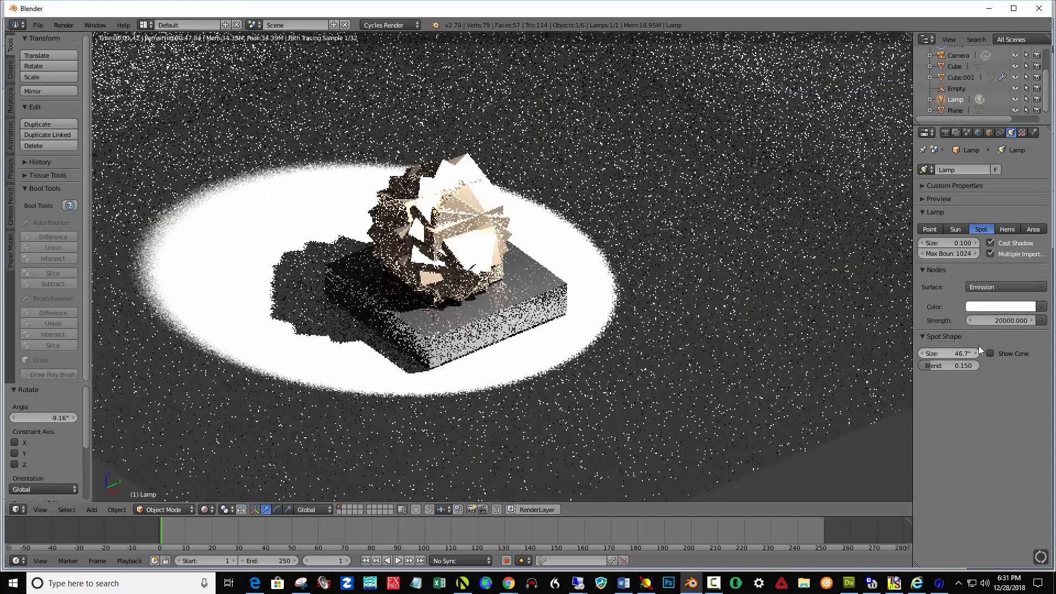
Step: Lower the spot lamp's emission strength to 10000 and further to 5000, checking the rendered lighting from a lower angle
click(1011, 319)
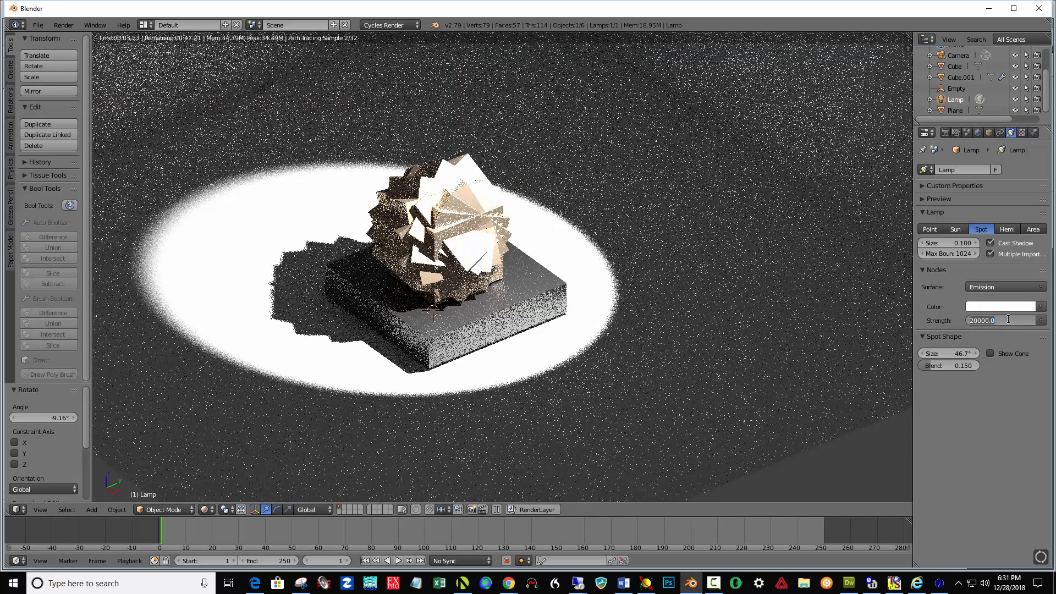
text(10000)
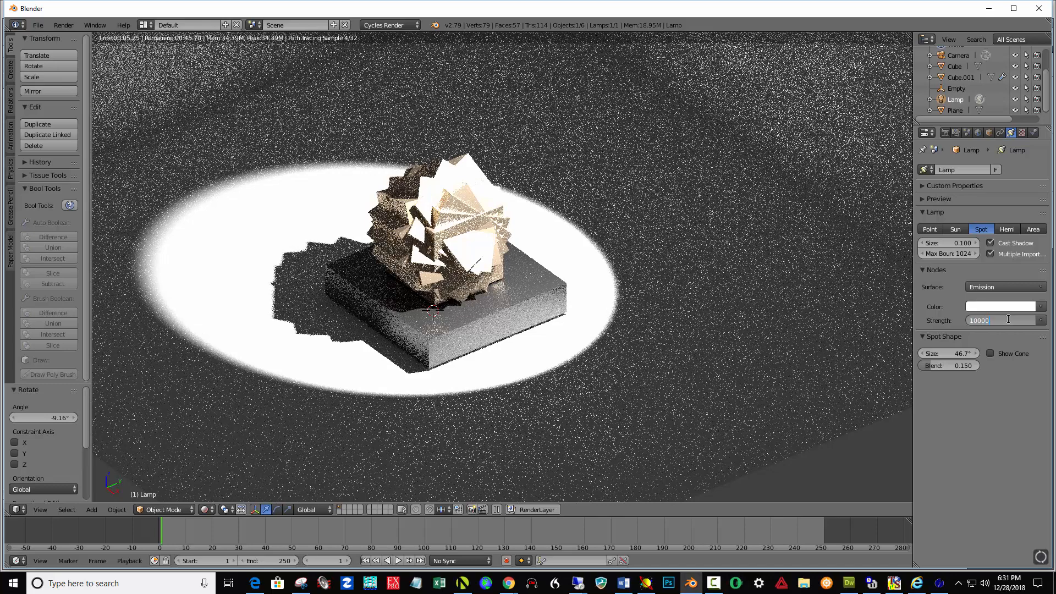
key(Return)
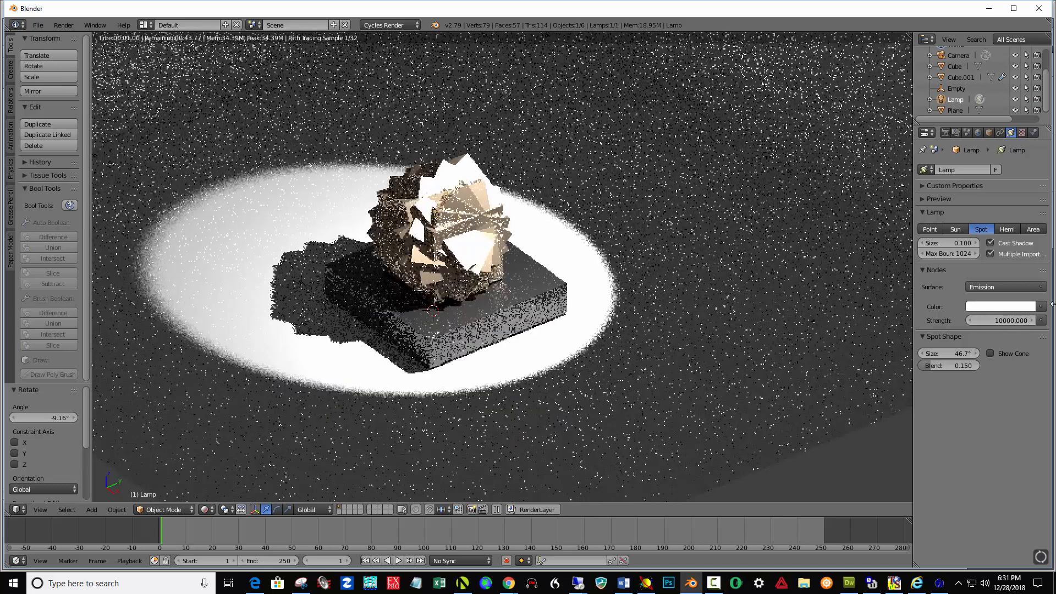
click(1004, 324)
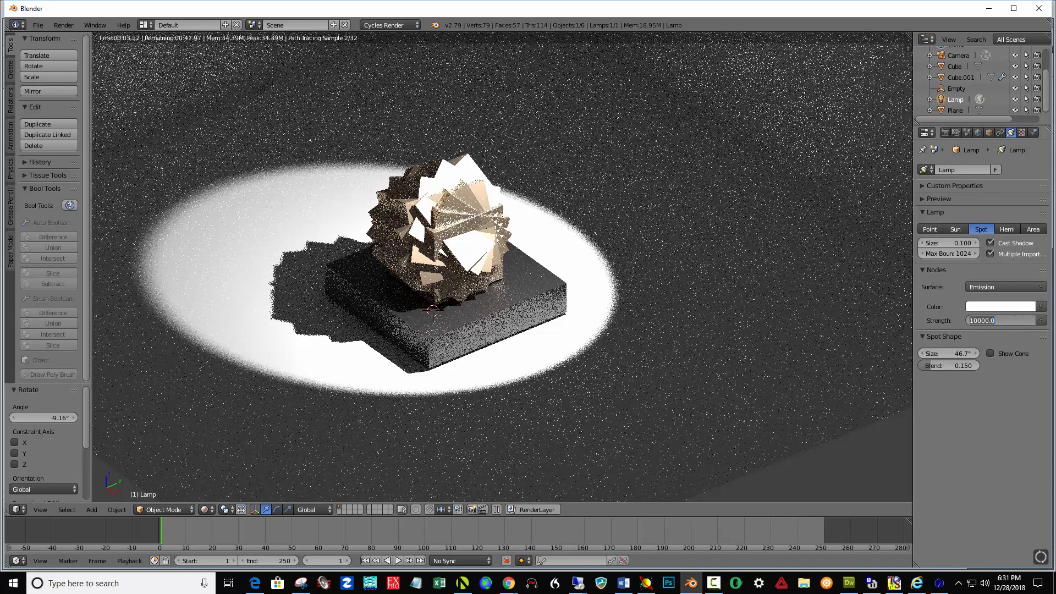
text(5000)
key(Return)
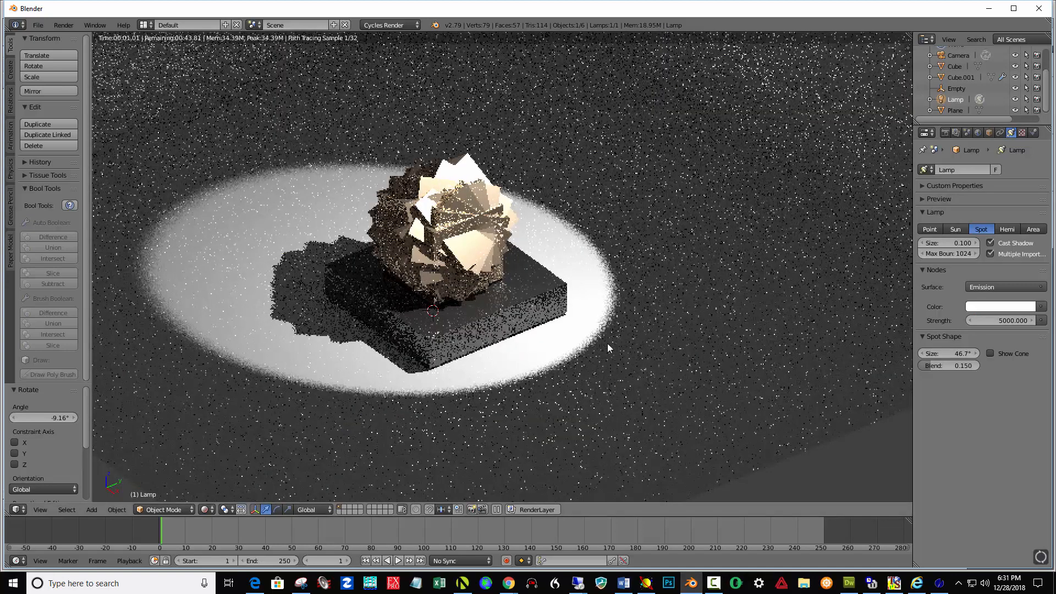
middle_drag(607, 343, 595, 319)
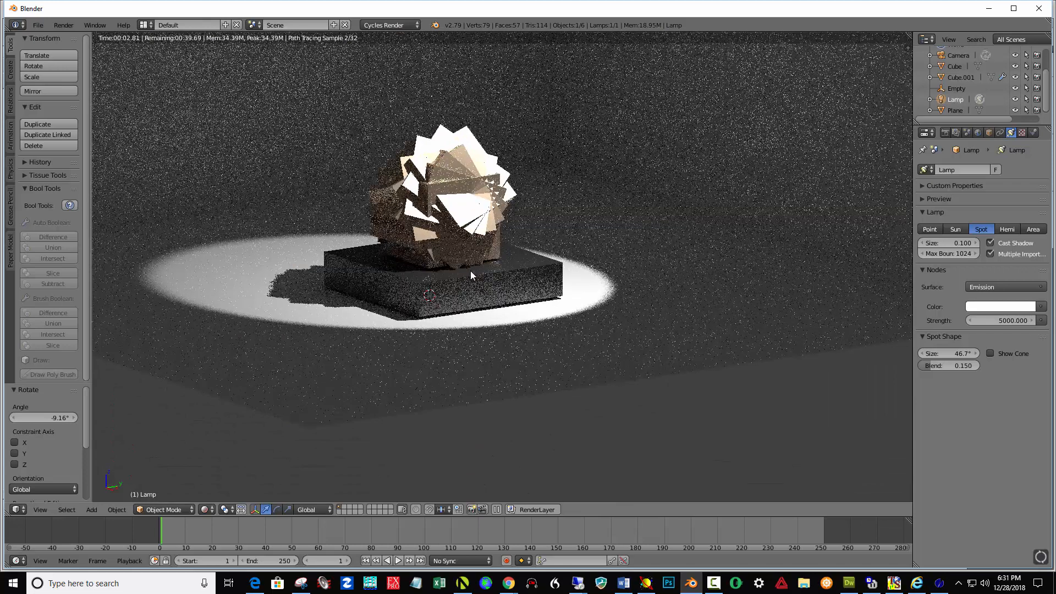
click(470, 270)
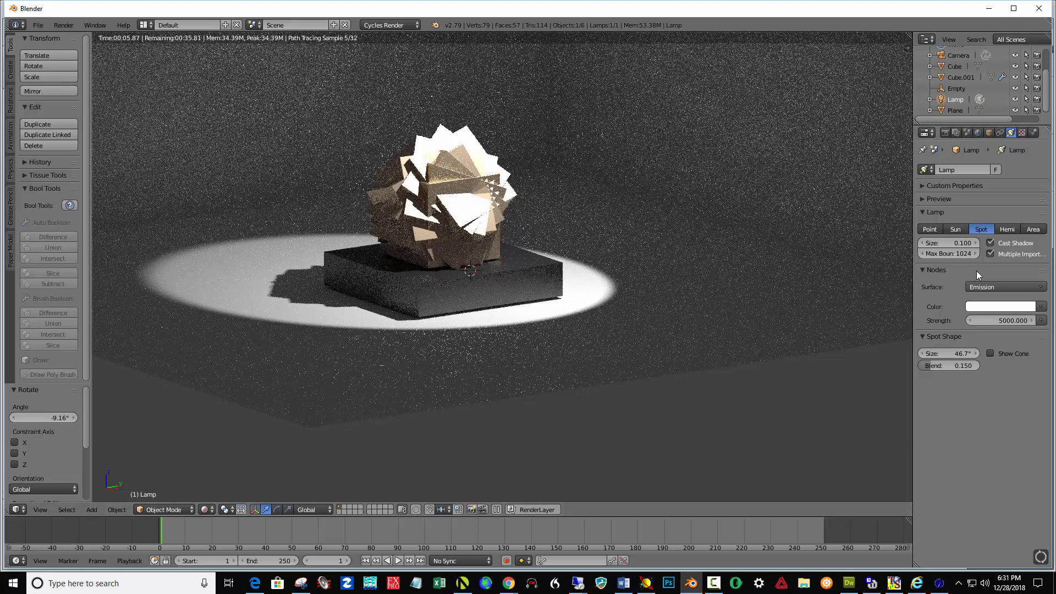
Step: Increase the spot lamp's size to 1 and further to 10 to soften its shadows
click(954, 242)
text(1)
key(Return)
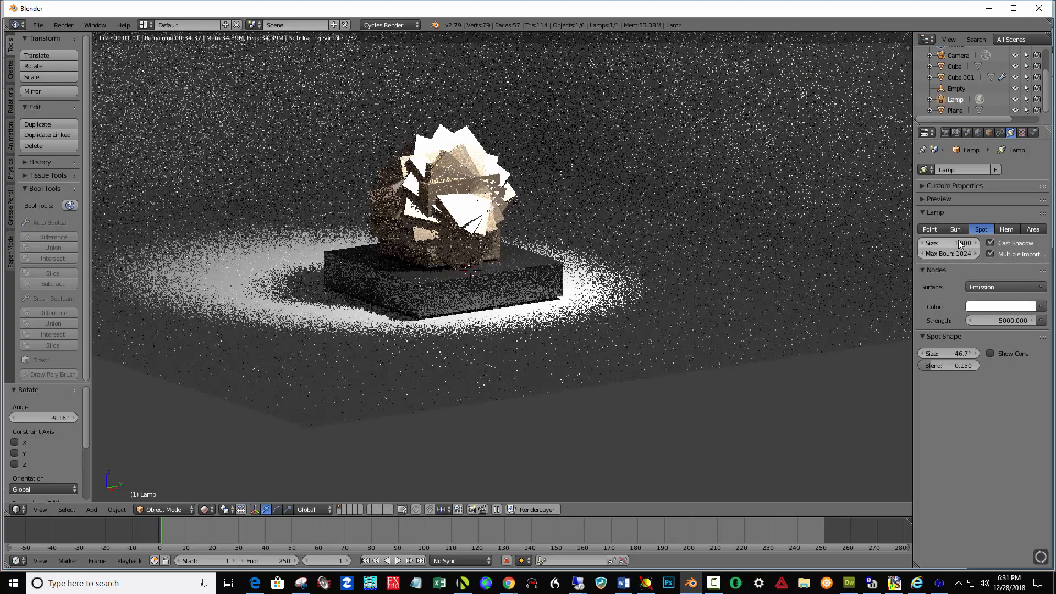
click(960, 244)
text(10)
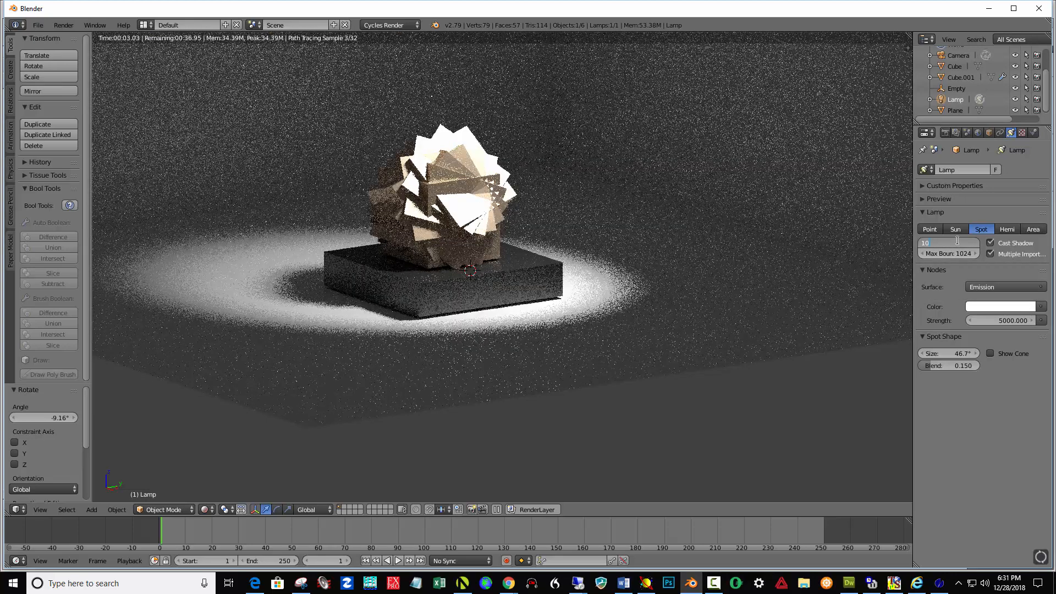
key(Return)
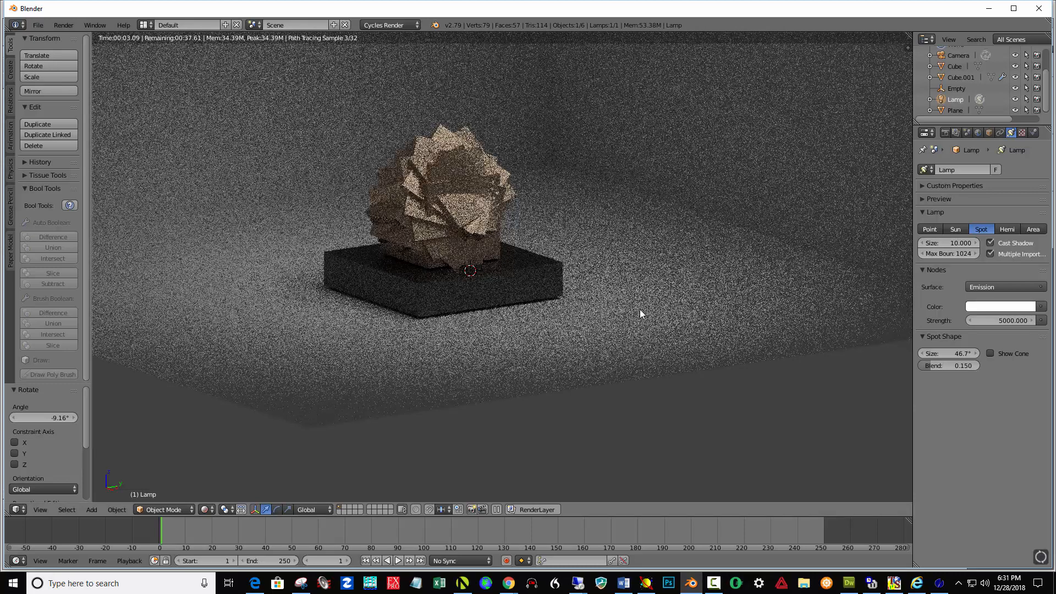
Step: Set the spot lamp's emission strength to 7000 and its size to 7
click(1005, 323)
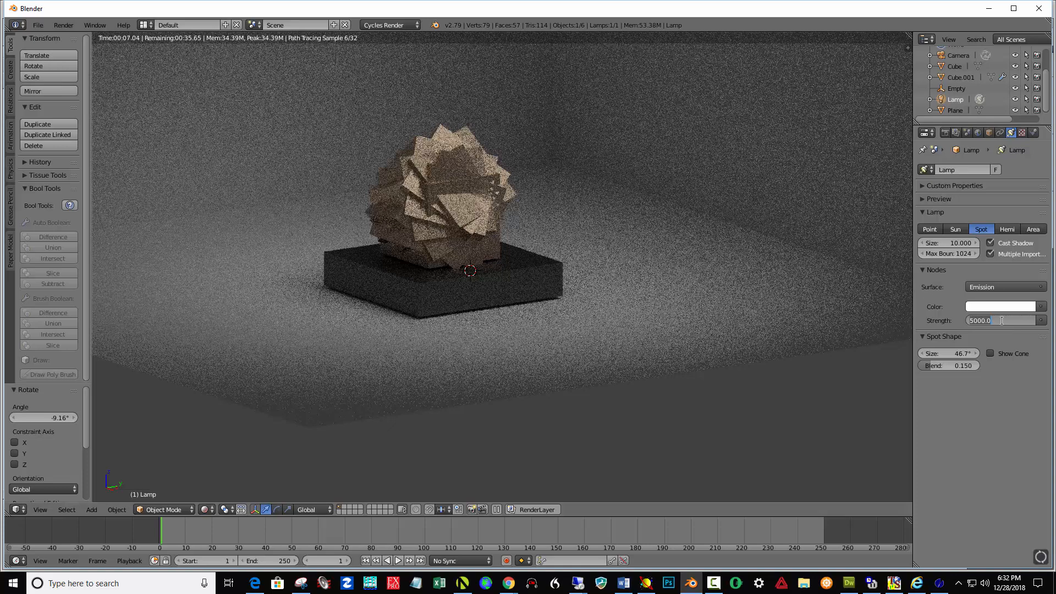
text(7000)
key(Return)
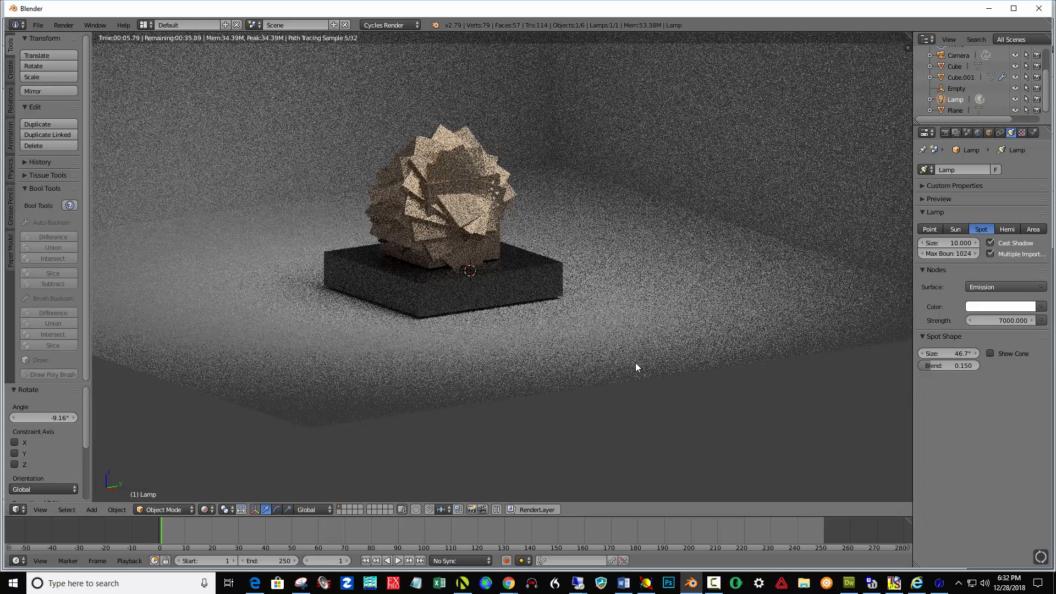
click(953, 242)
text(7)
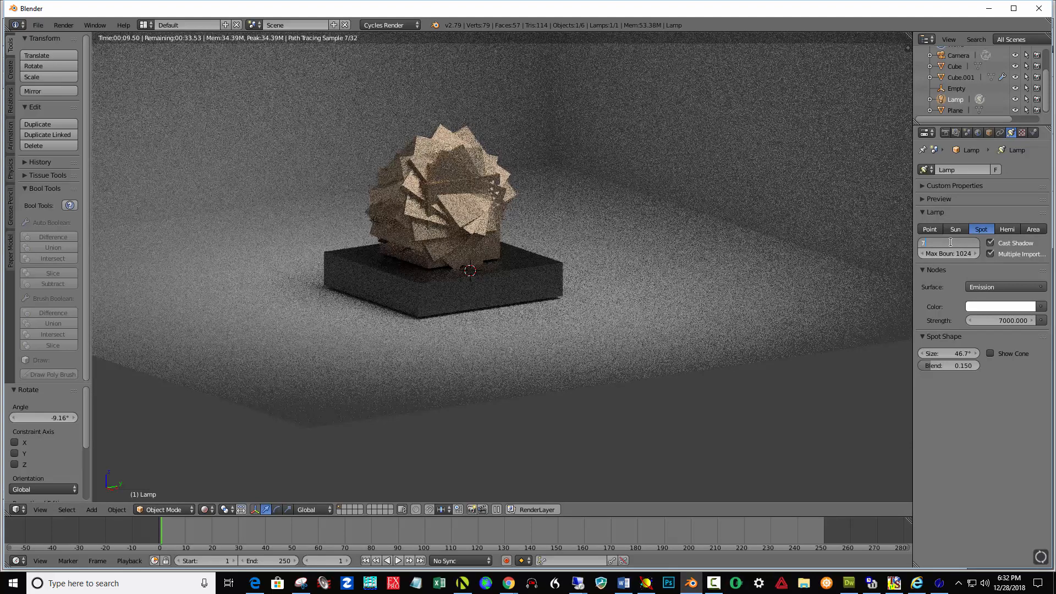
key(Return)
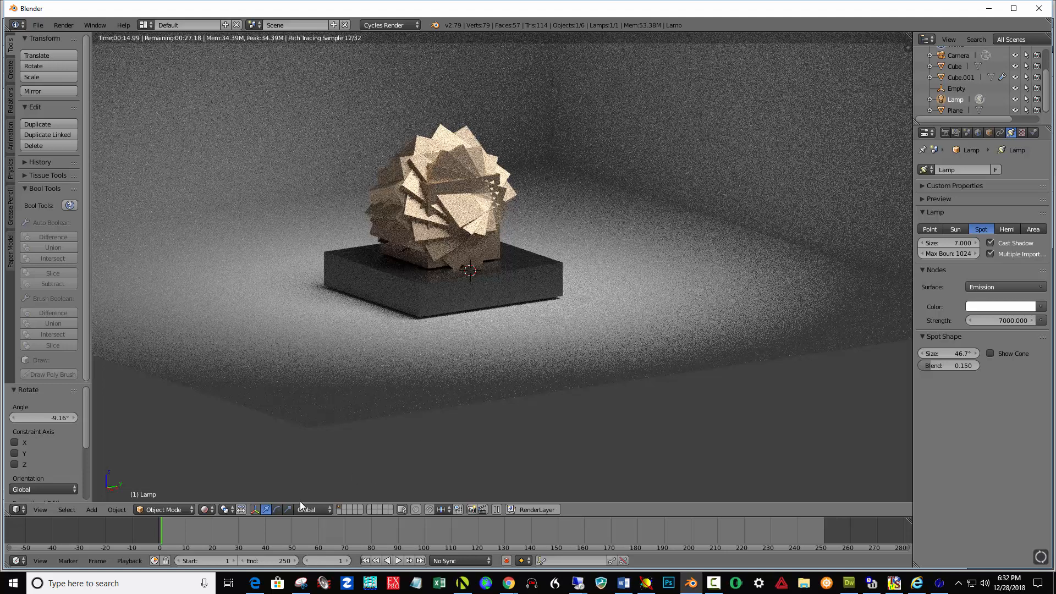
Step: Return the viewport to Solid shading, look through the camera, and lock the camera to the view
click(210, 510)
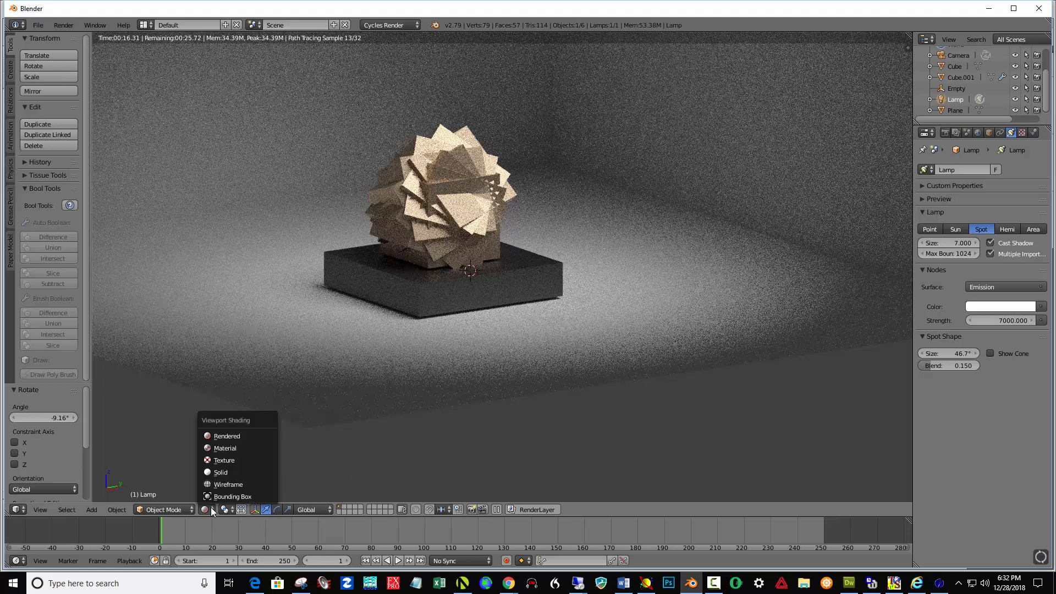
click(220, 473)
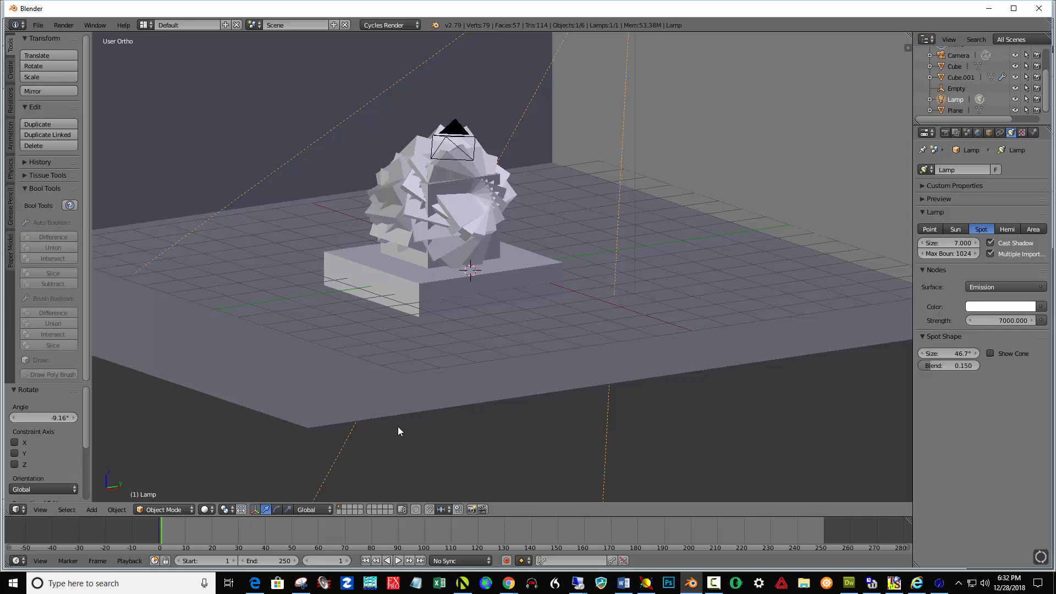
key(KP_0)
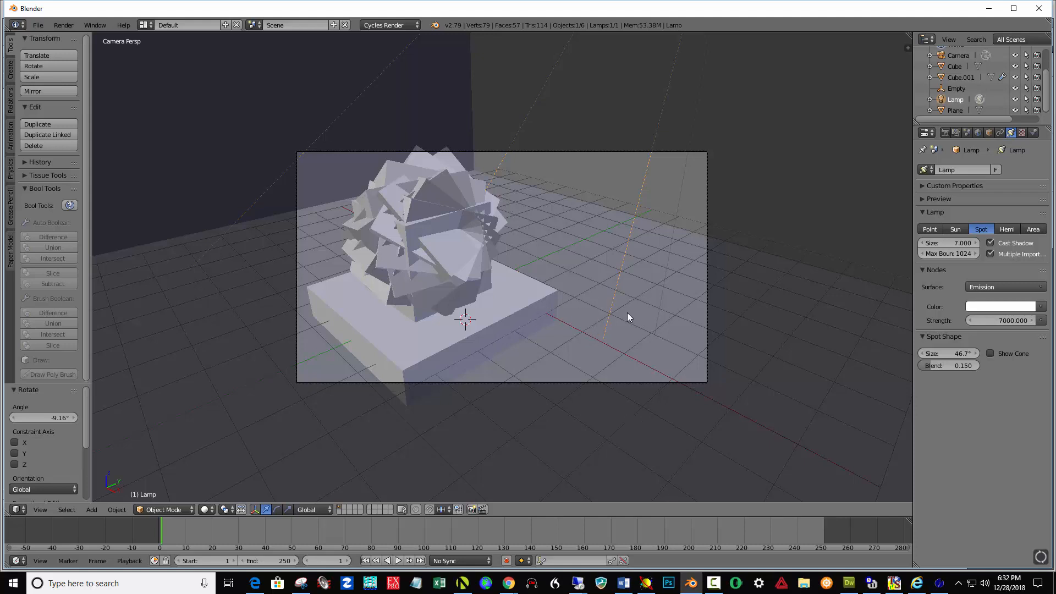
key(n)
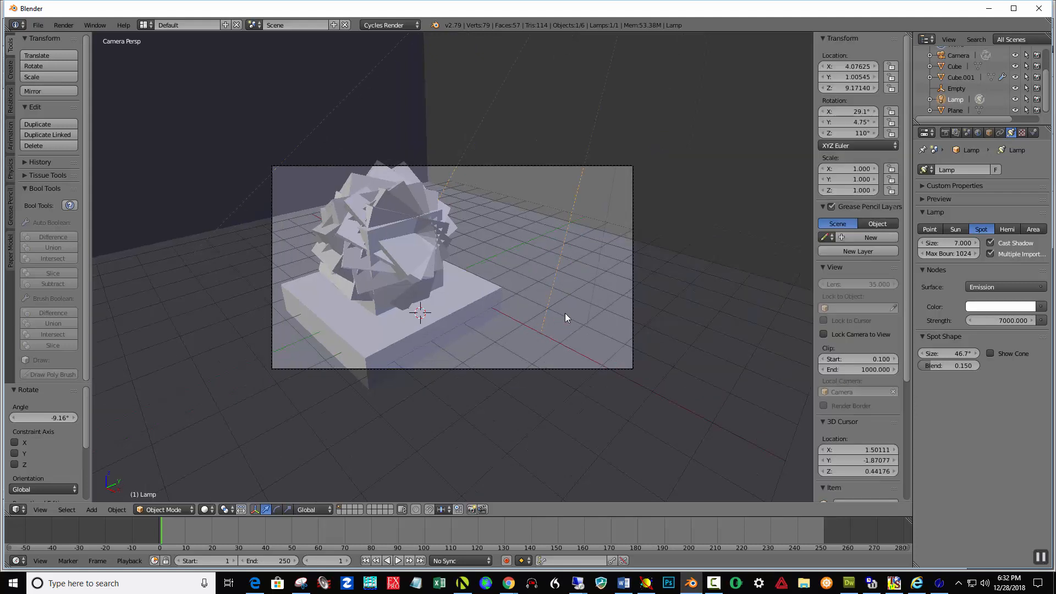
click(823, 335)
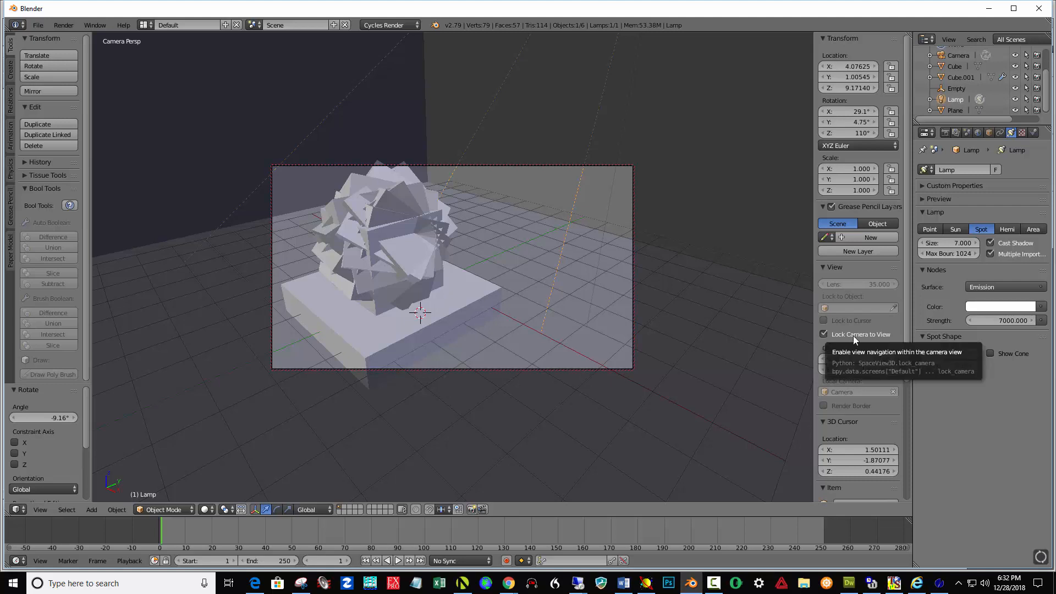
key(n)
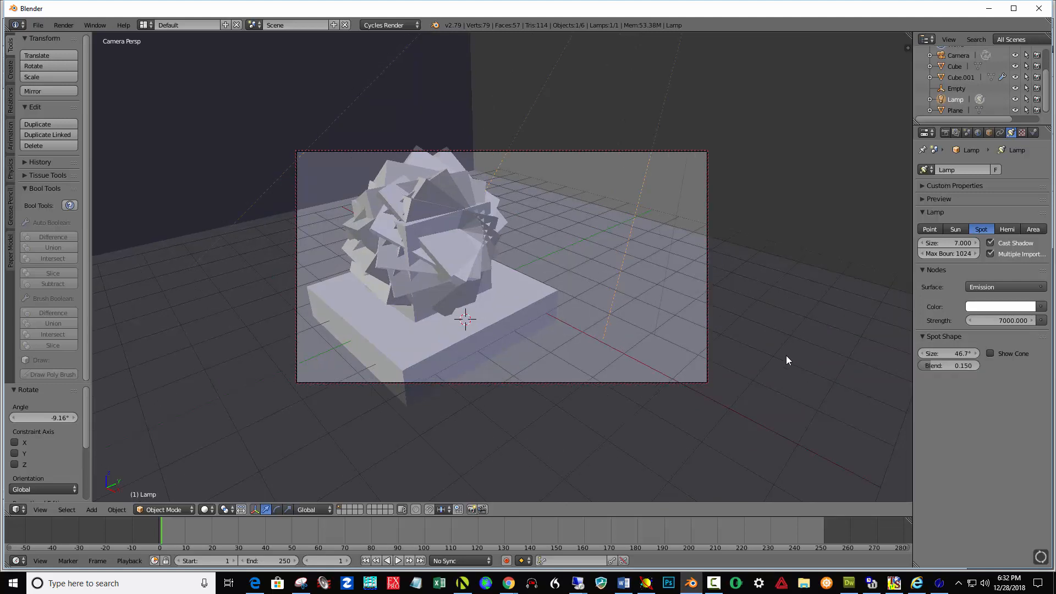
Step: Move the camera back and around to a more frontal view of the cube sculpture, and show it in Rendered shading
scroll(512, 289, down, 1)
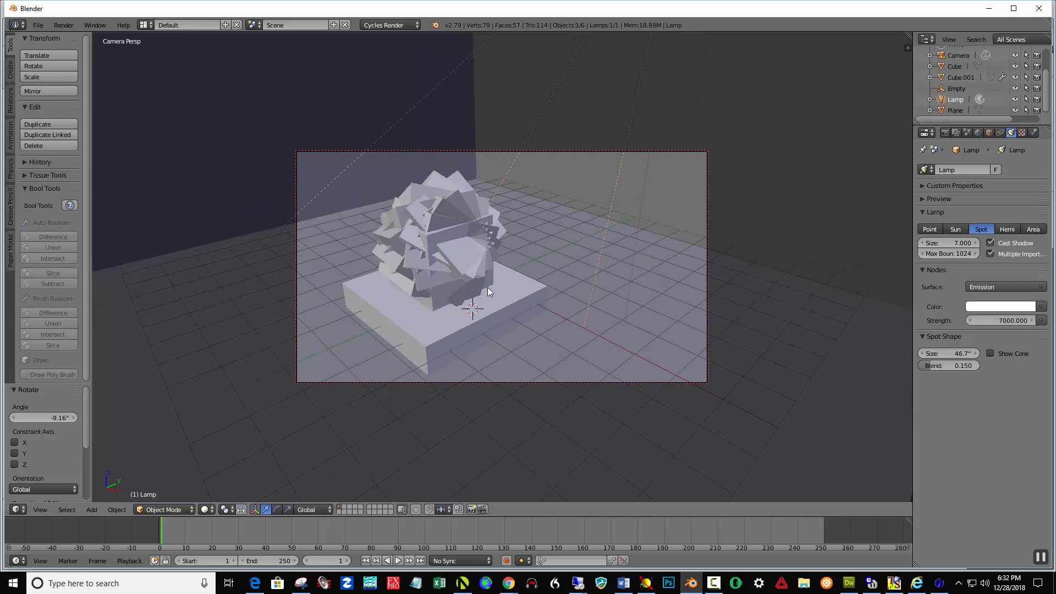
middle_drag(490, 285, 517, 263)
scroll(516, 263, down, 2)
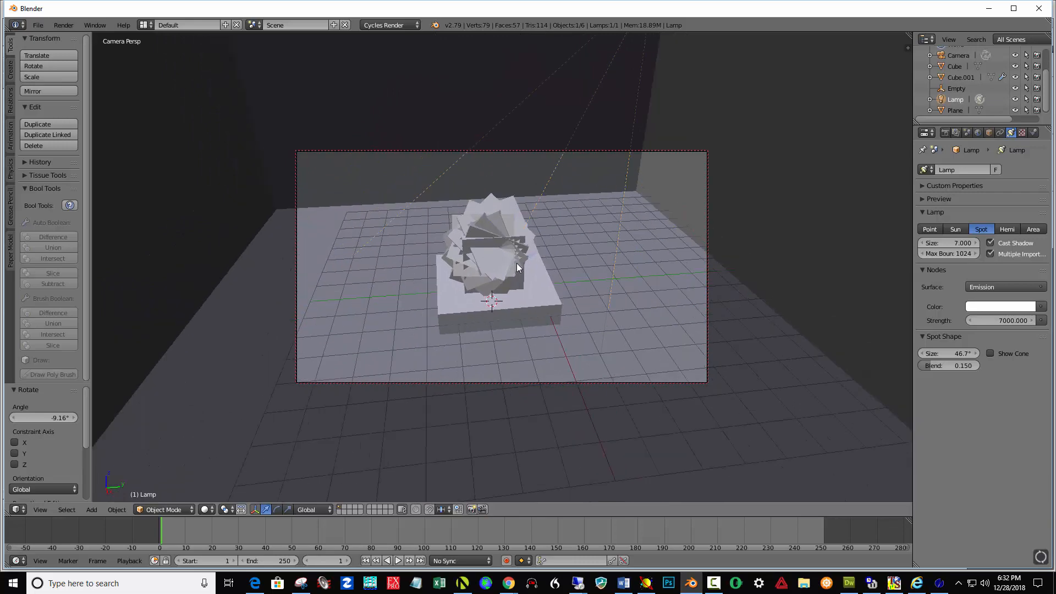
click(207, 510)
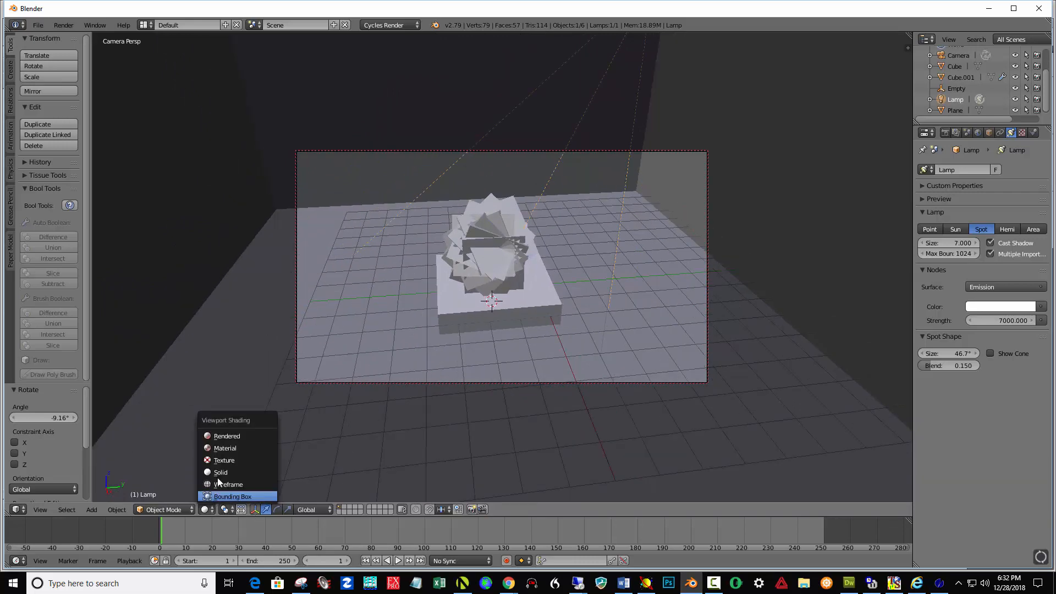
click(230, 437)
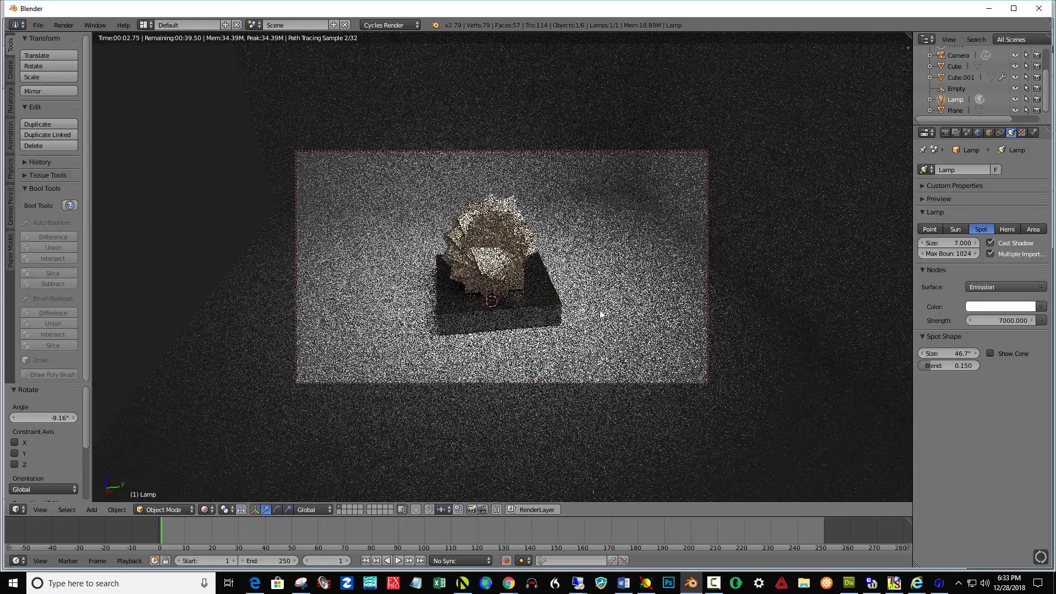
Step: Lower the camera to a near-eye-level view of the pedestal and bring it slightly closer to the sculpture
middle_drag(586, 313, 584, 290)
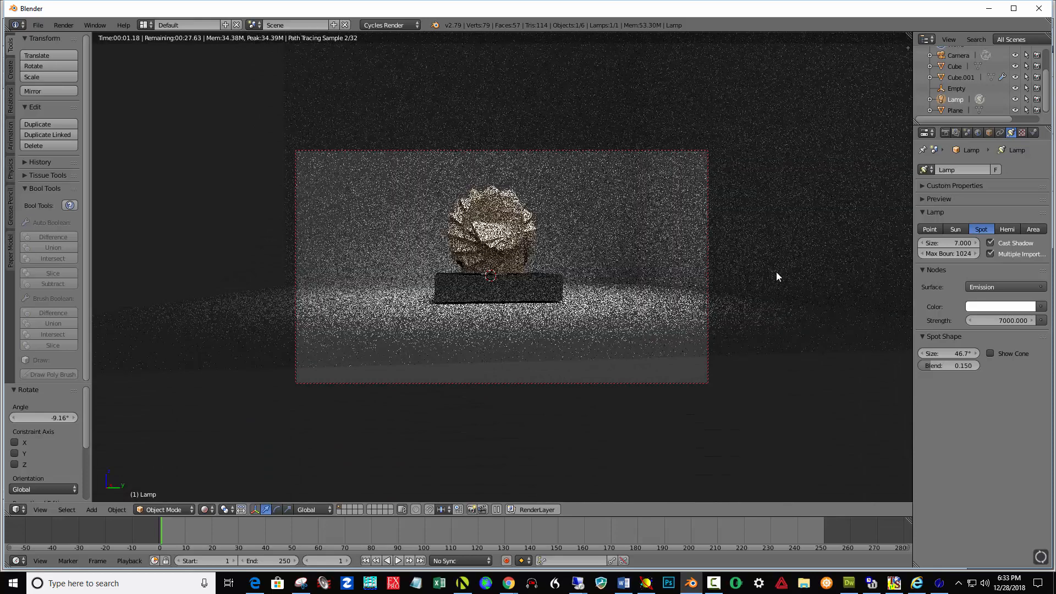
scroll(609, 302, up, 2)
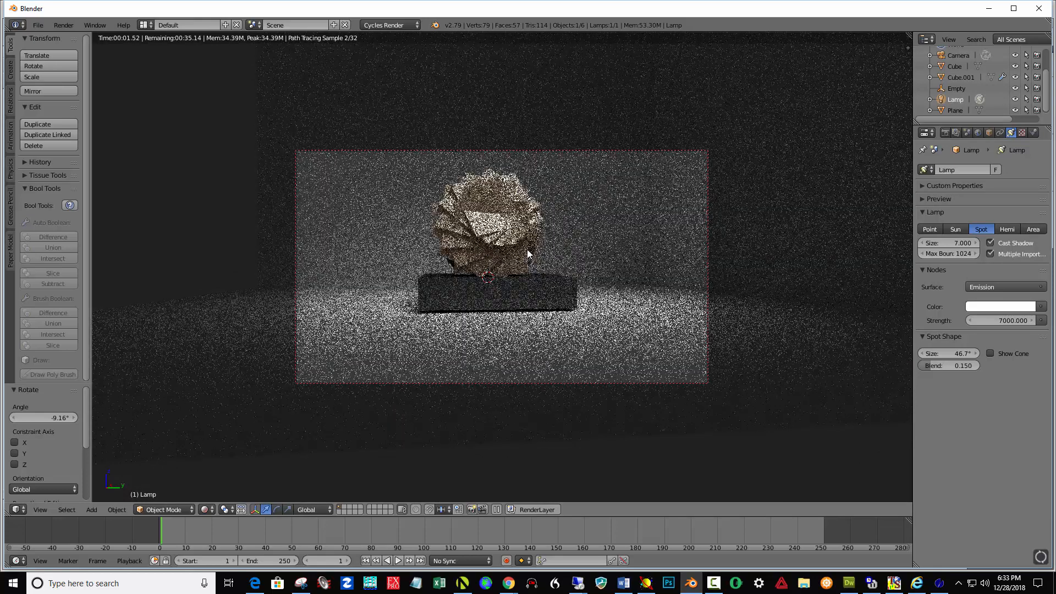
middle_drag(527, 253, 696, 289)
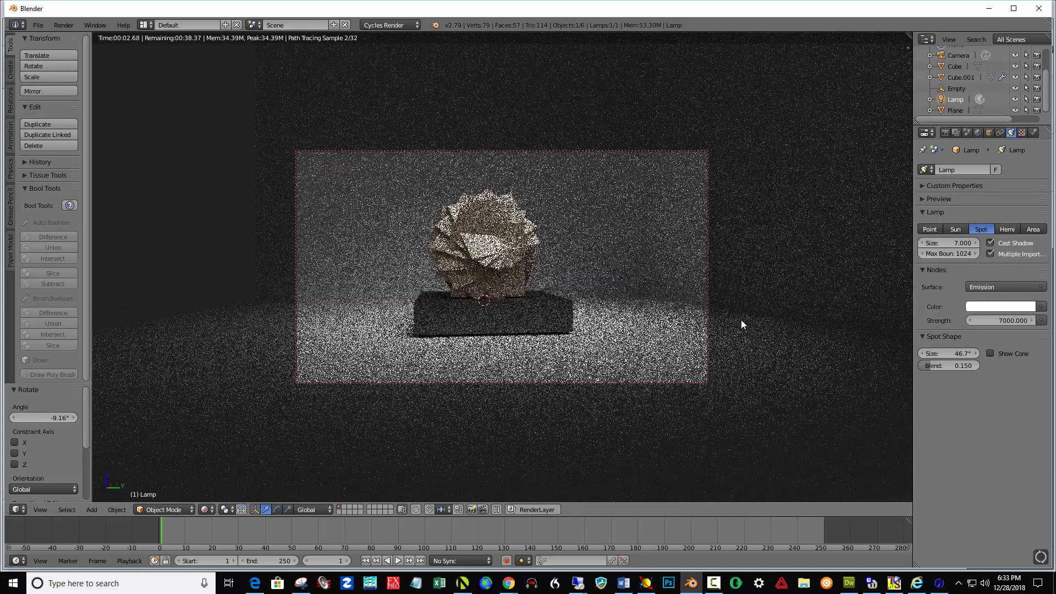
Step: Set the render resolution to 1419 px wide at 100% scale and move the camera closer so the sculpture fills the frame
click(947, 133)
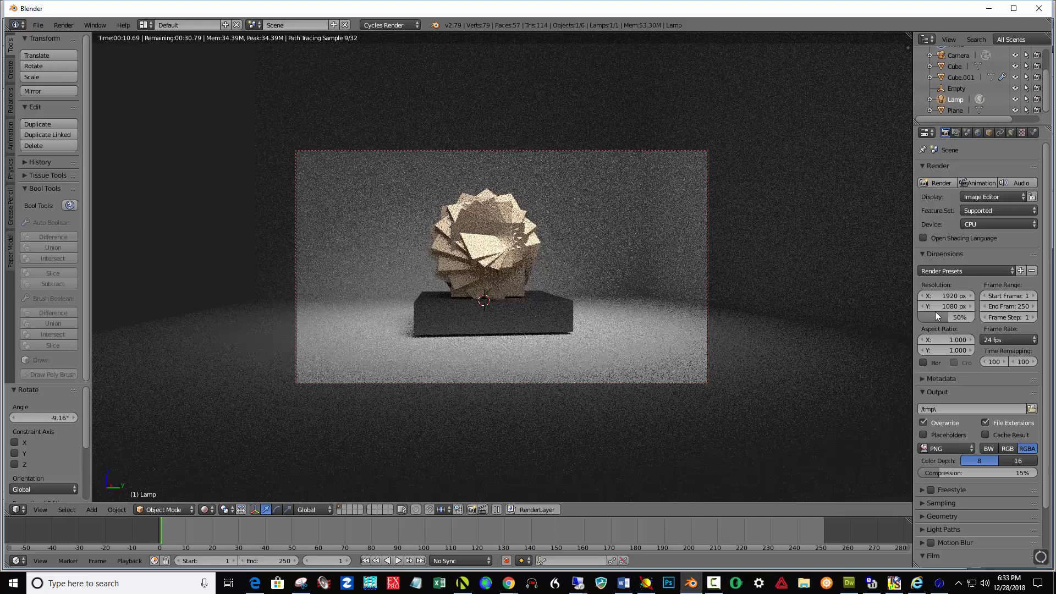
drag(945, 295, 664, 325)
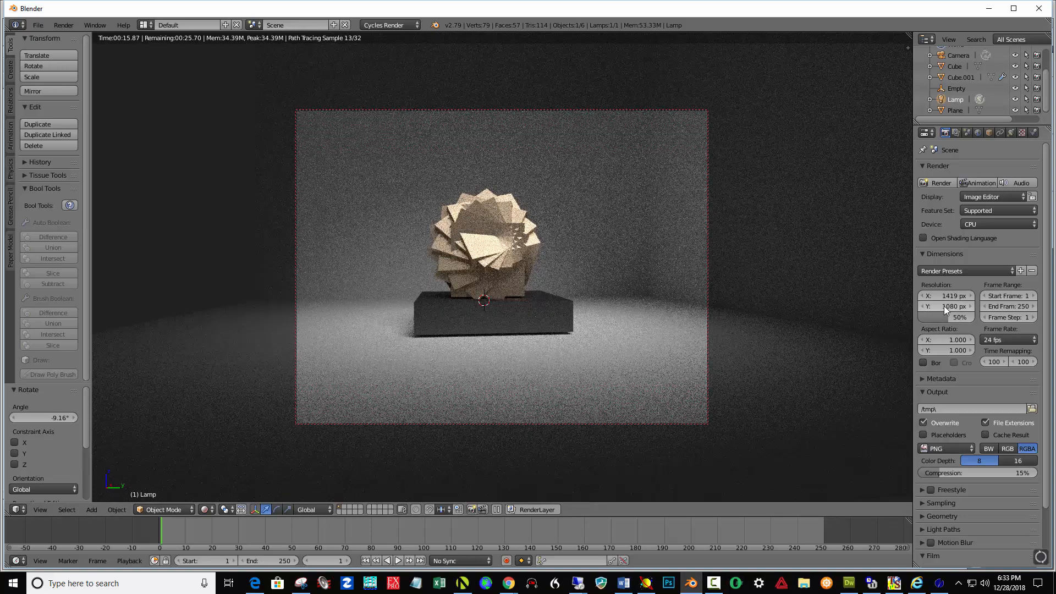
scroll(638, 343, up, 1)
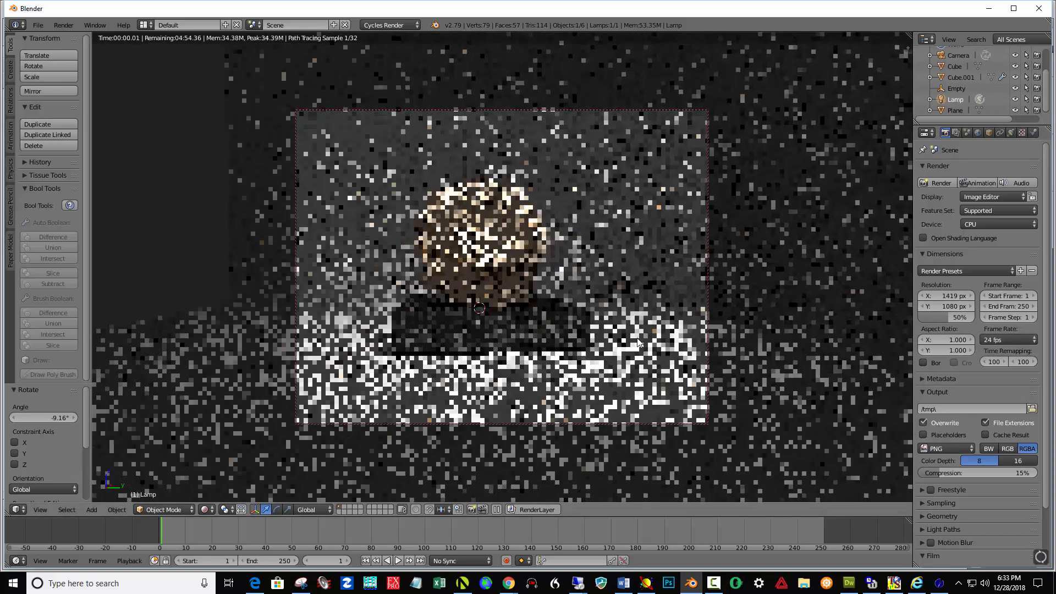
scroll(637, 341, up, 1)
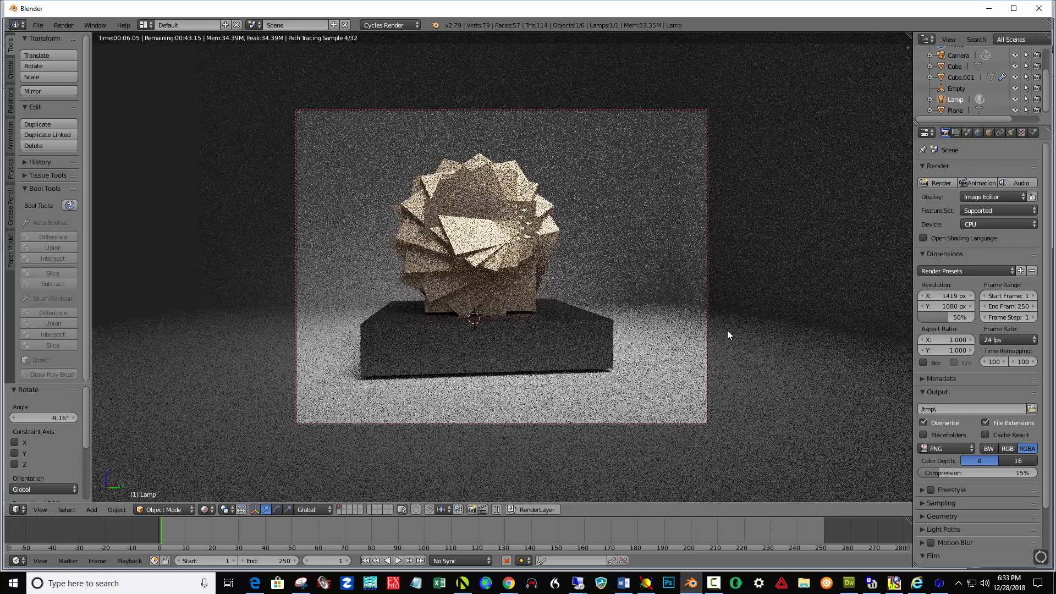
drag(952, 318, 985, 318)
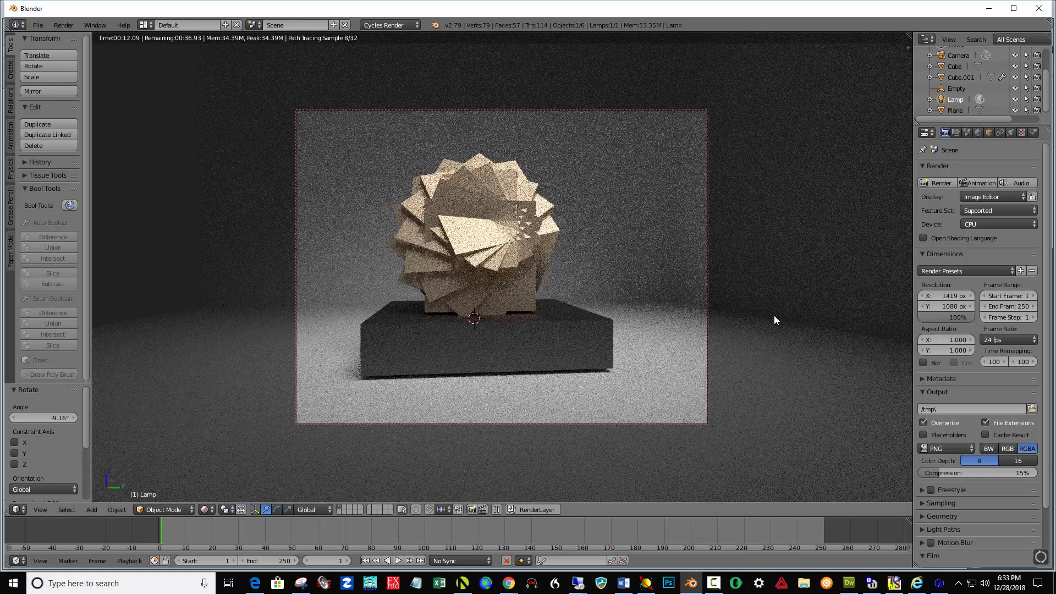
Step: Check the Sampling settings, then render the current frame from the camera and inspect the finished image
click(919, 502)
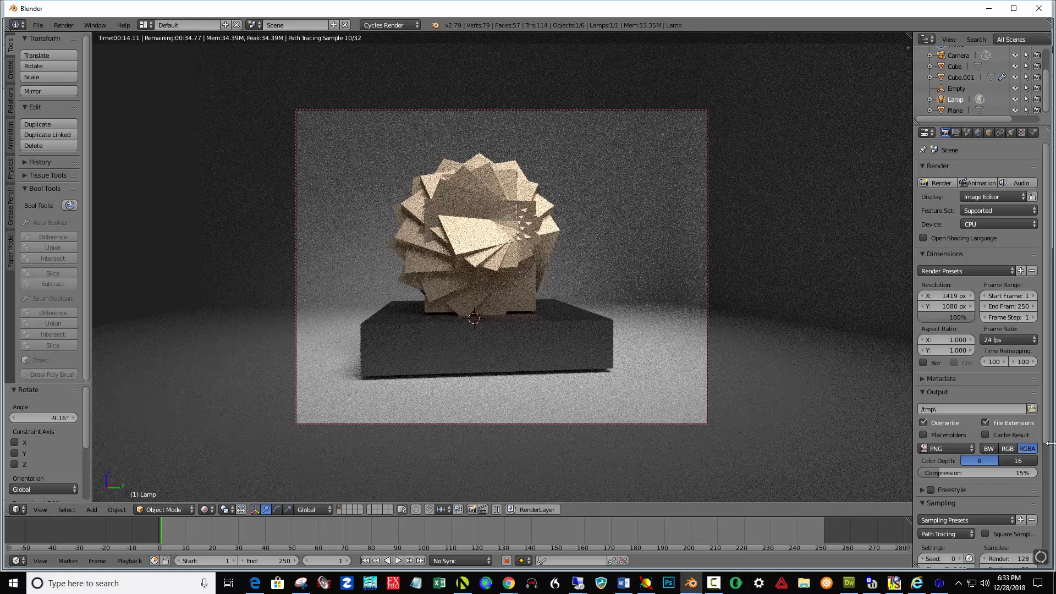
scroll(1052, 459, down, 1)
scroll(1053, 457, down, 4)
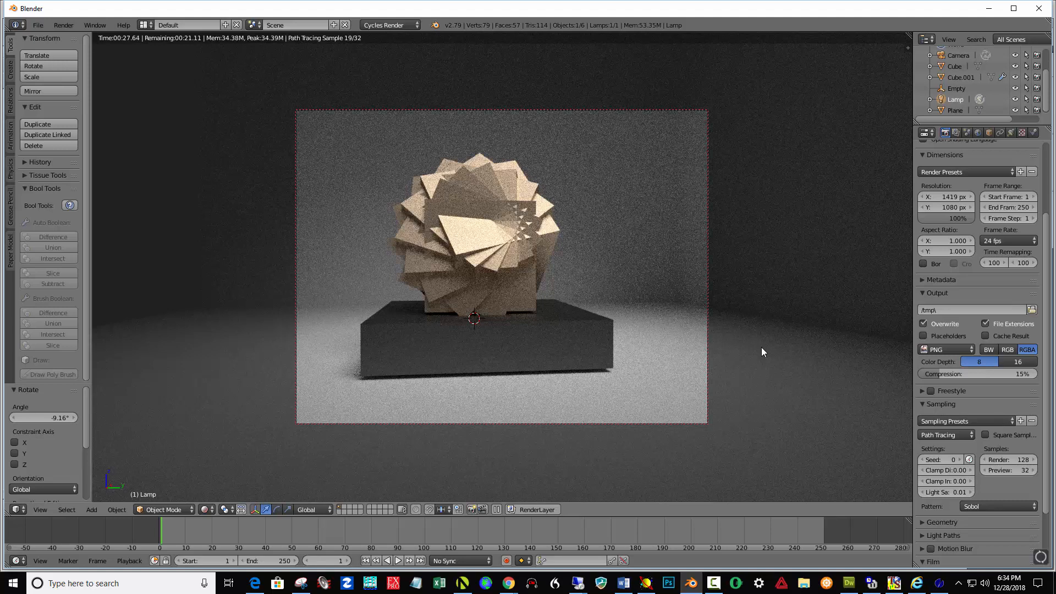
key(F12)
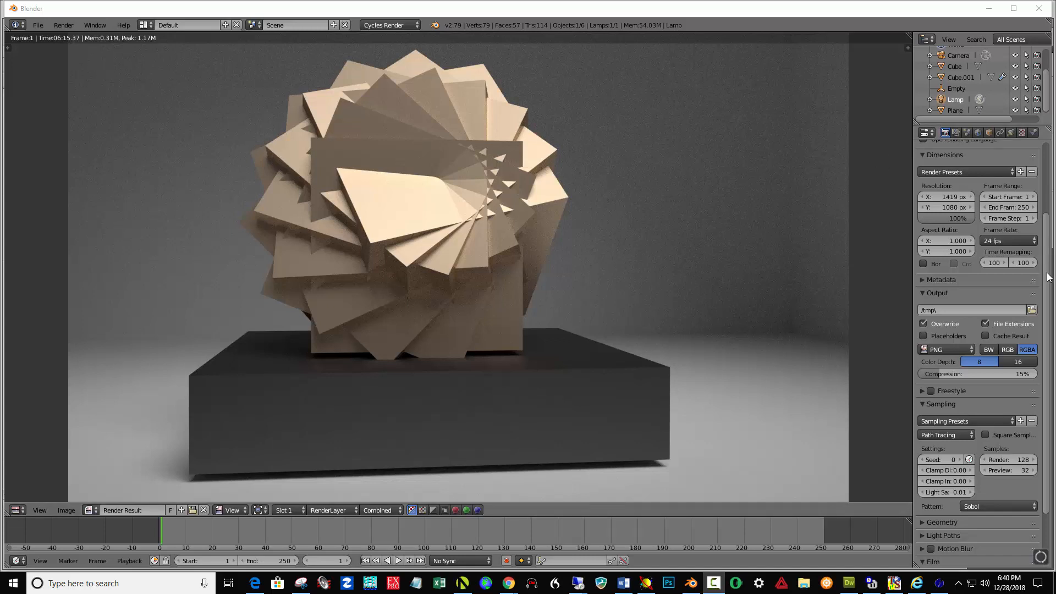
drag(1051, 269, 1048, 205)
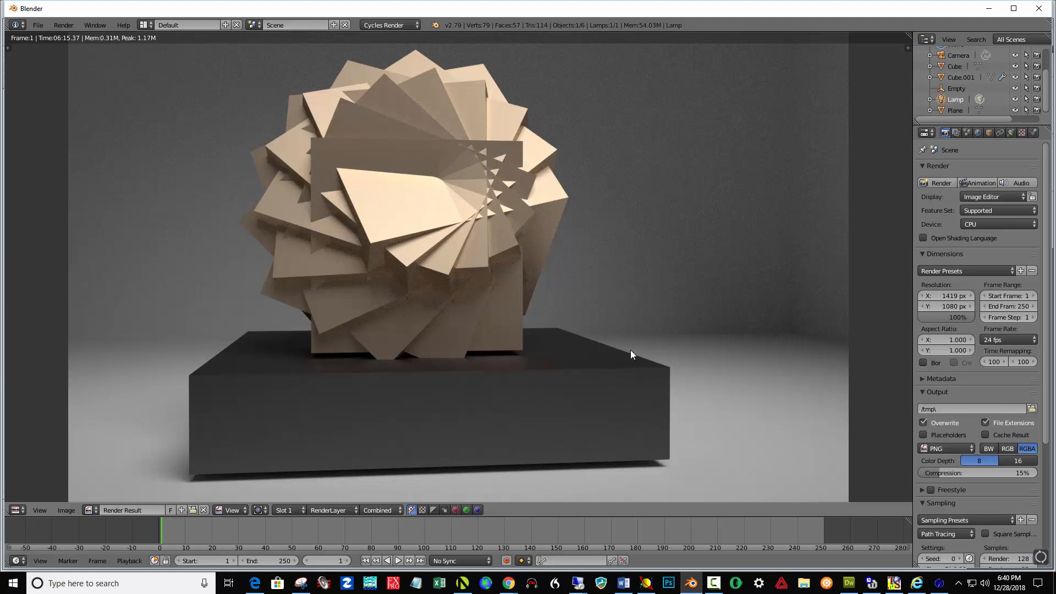
scroll(631, 351, down, 1)
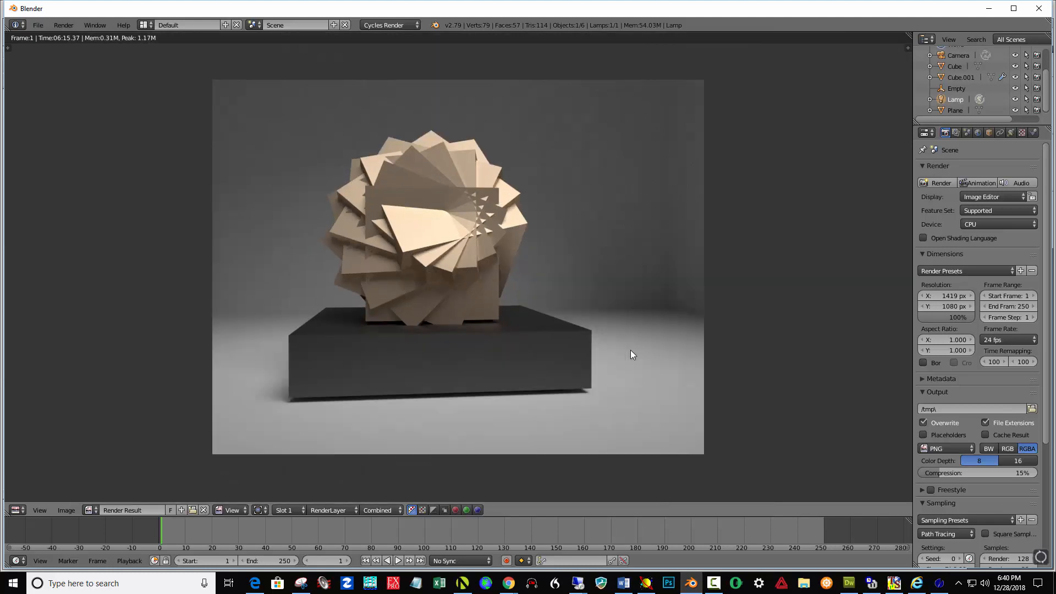
scroll(582, 317, up, 3)
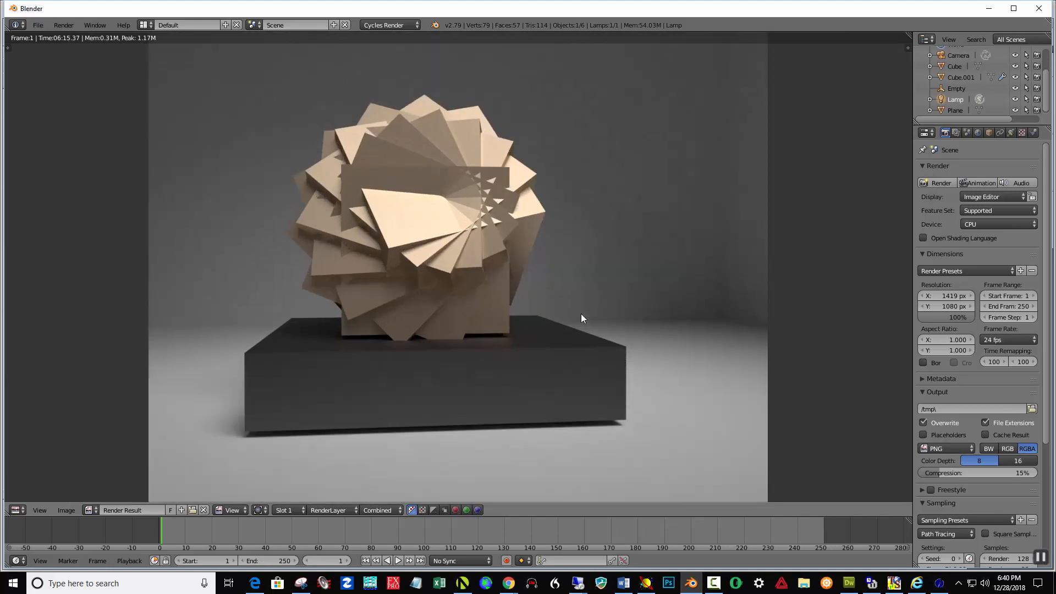
scroll(582, 317, down, 2)
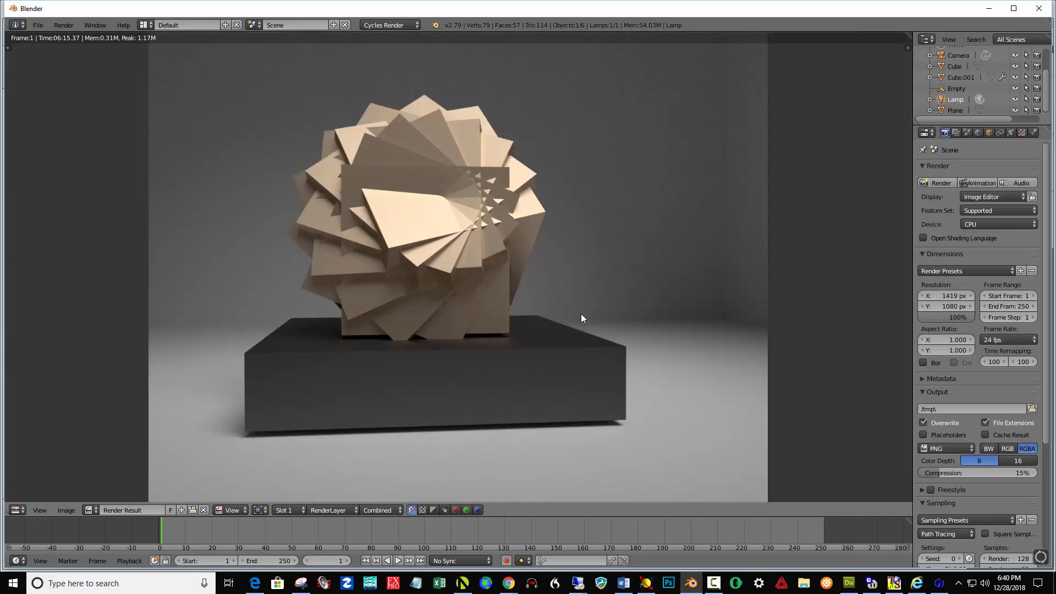